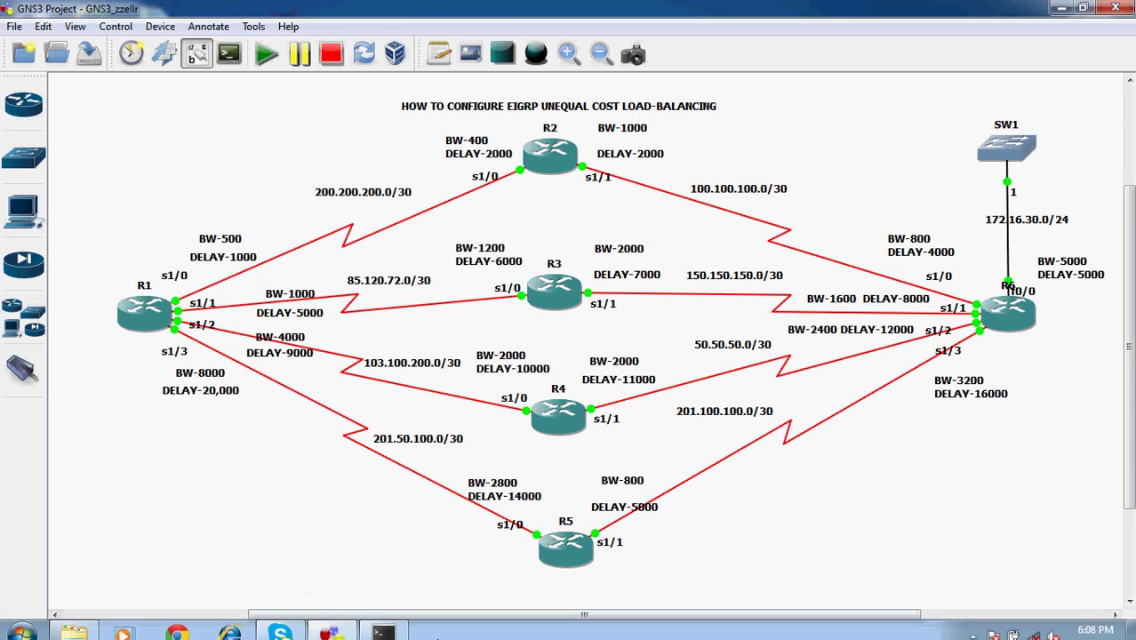
- Switch to R1's SuperPuTTY console, assign 200.200.200.1 with mask 255.255.255.252 to Serial1/0, and enable the interface
click(383, 623)
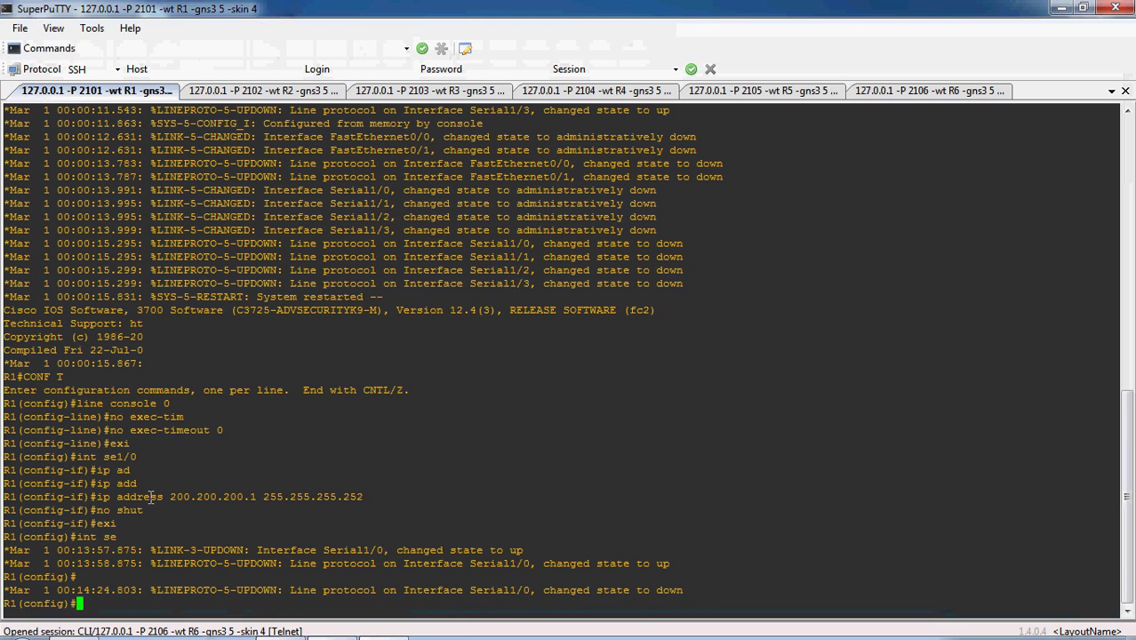
text(INT SE)
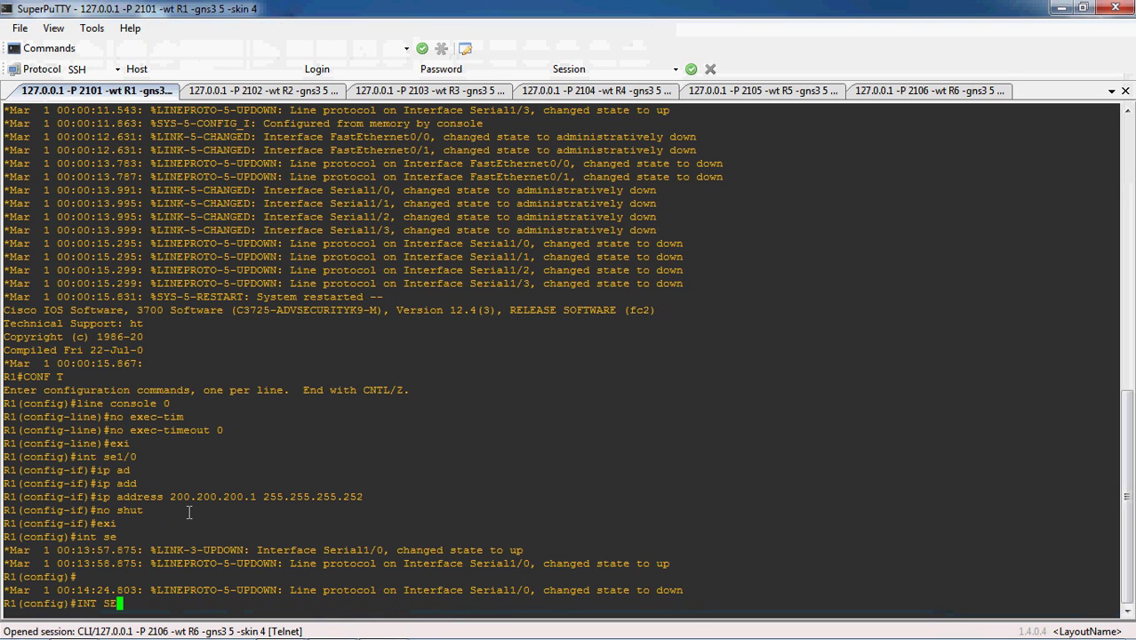
text(1/0)
key(Return)
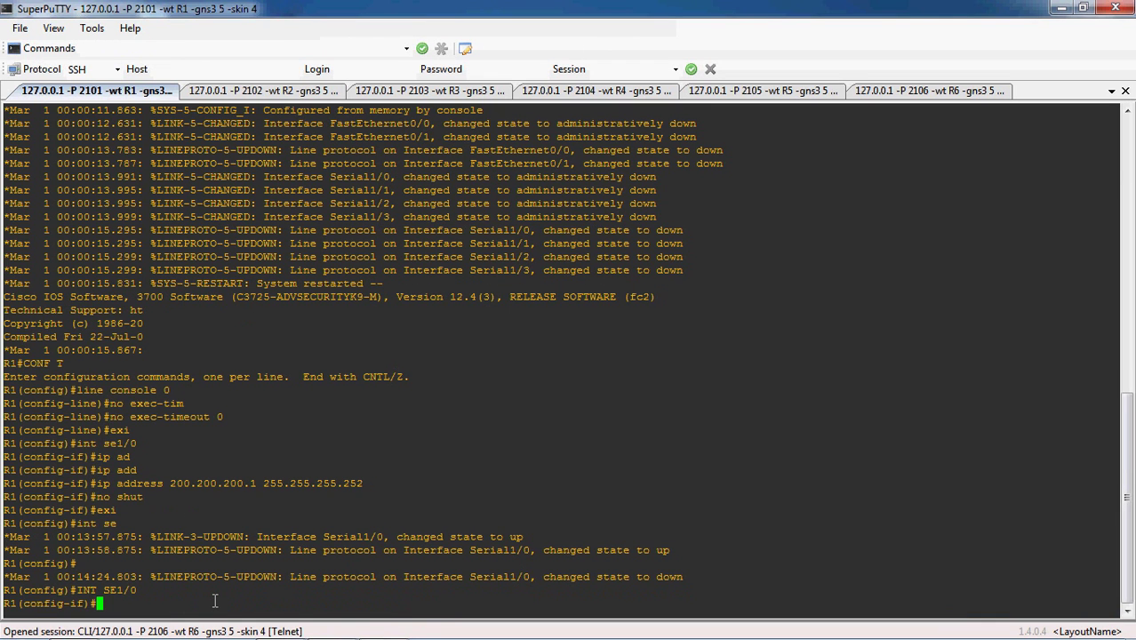
text(IP ADD)
key(Tab)
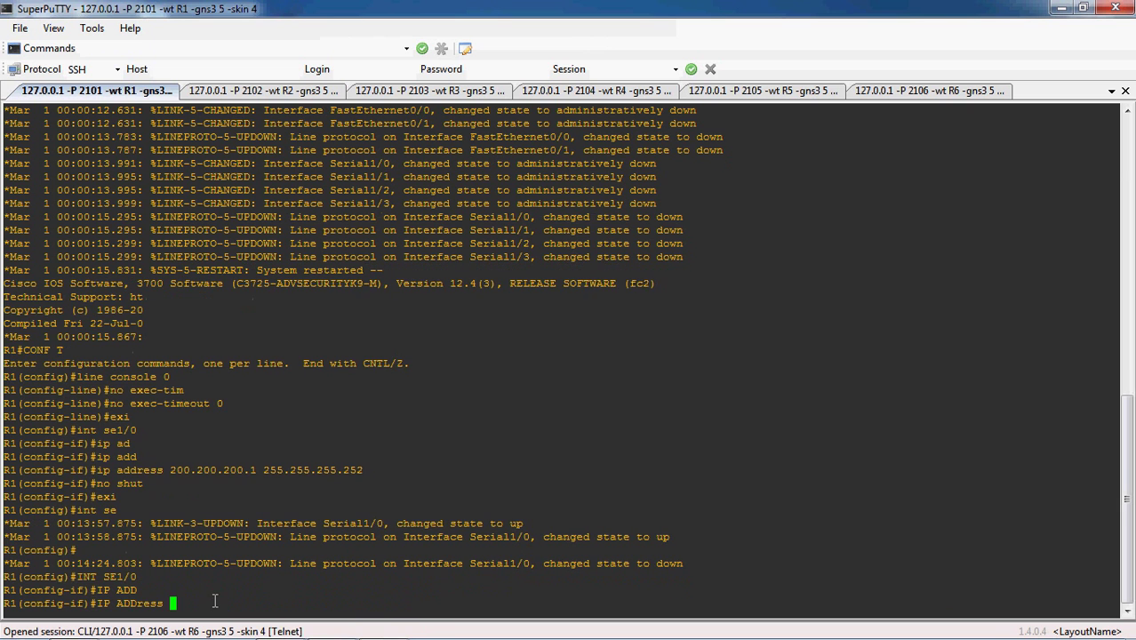
click(332, 624)
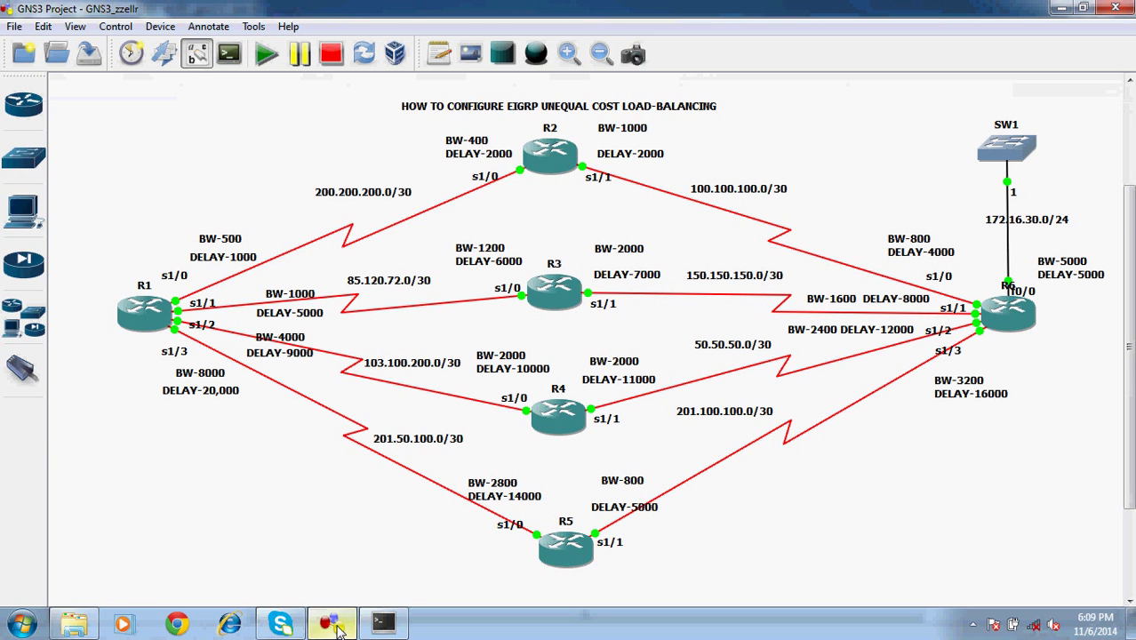
click(332, 625)
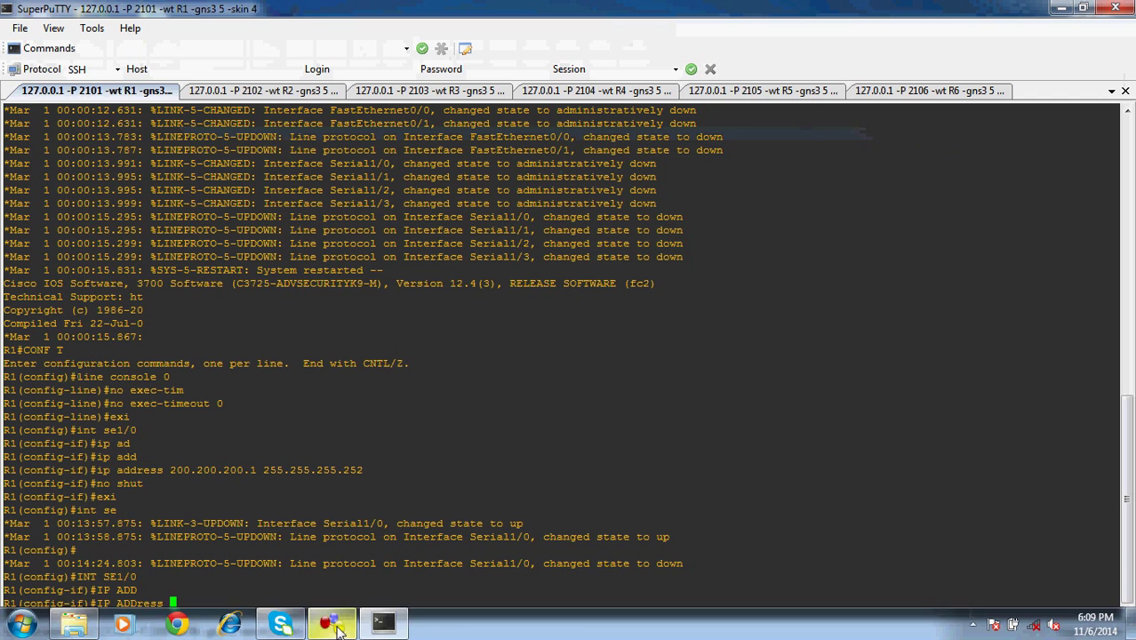
text(200.200.200.1 255.255.255.252)
key(Return)
text(NO SHUT)
key(Return)
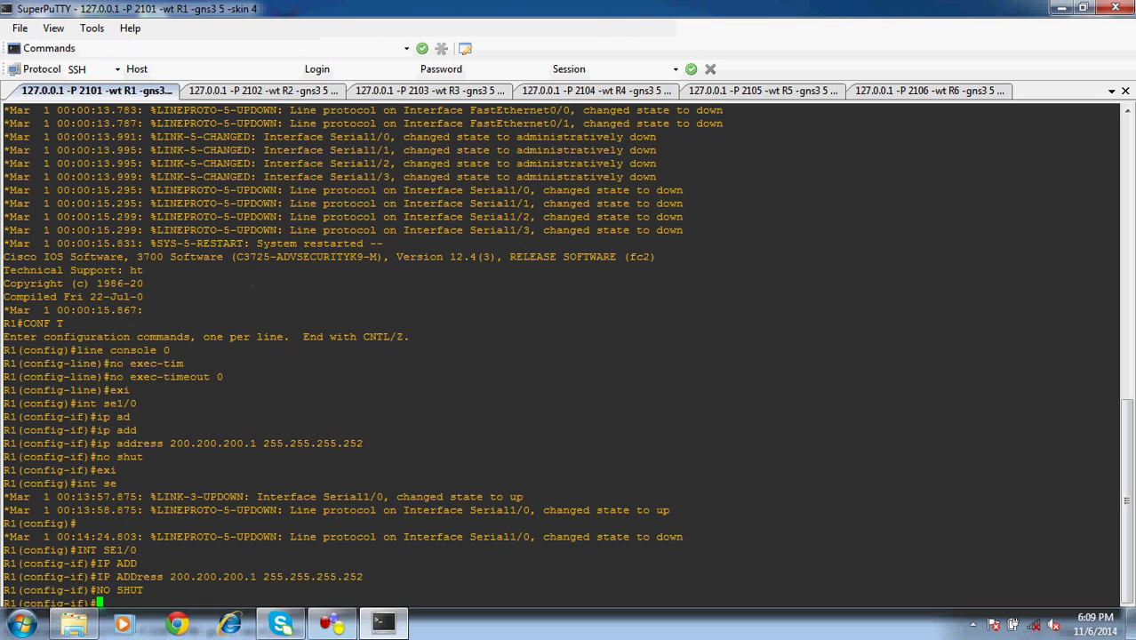
- Check the topology diagram in GNS3 and set the bandwidth of R1's Serial1/0 to 500
click(331, 628)
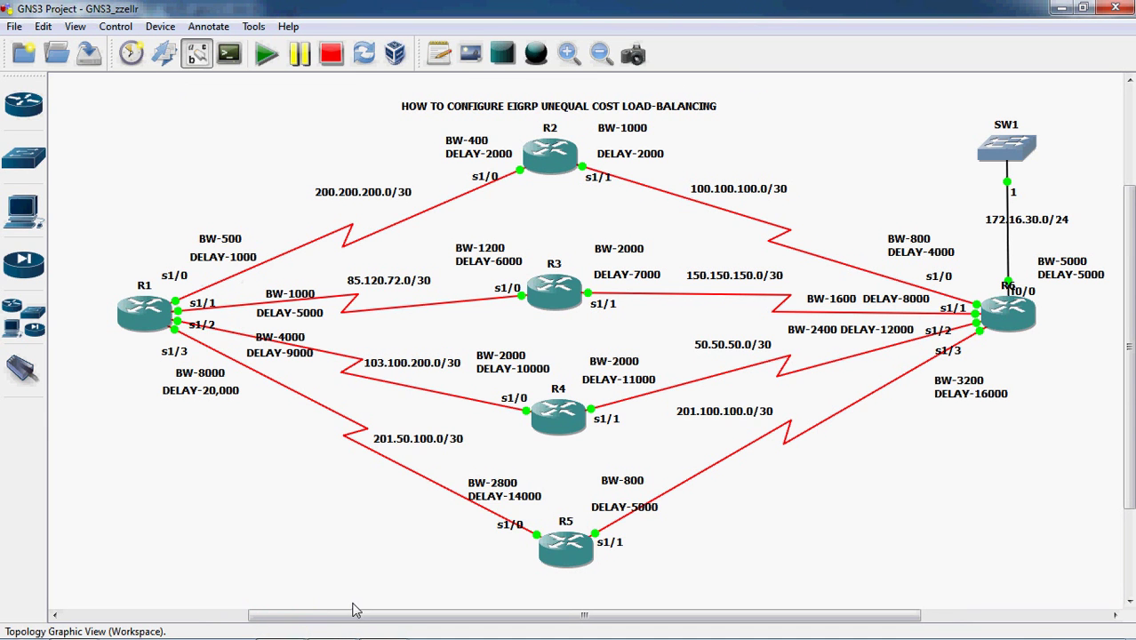
click(386, 627)
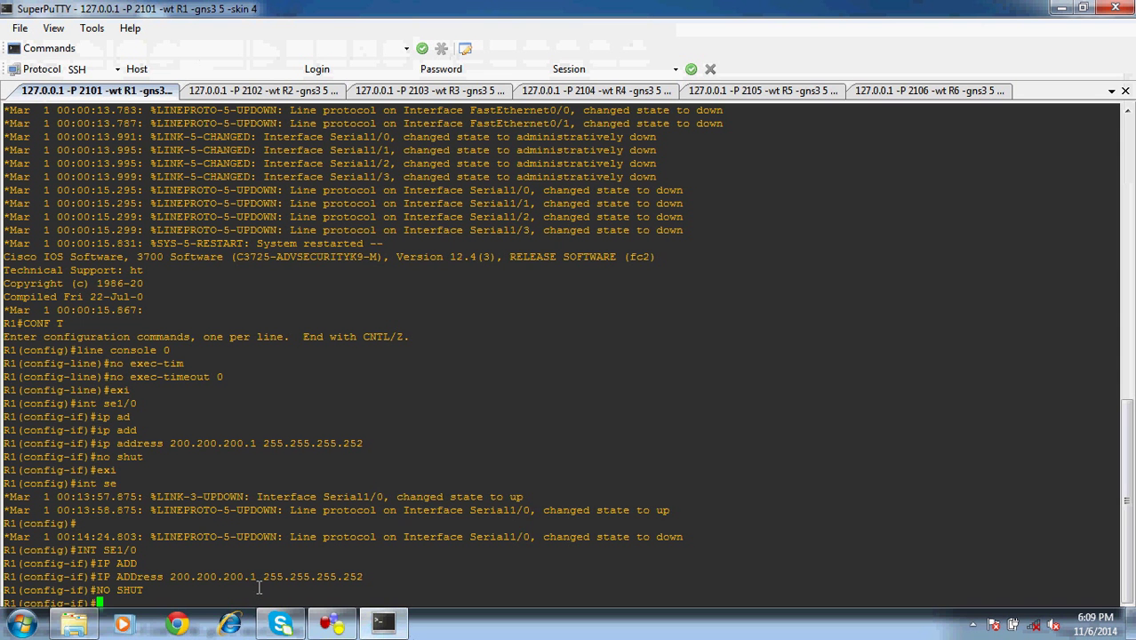
text(ban)
key(Tab)
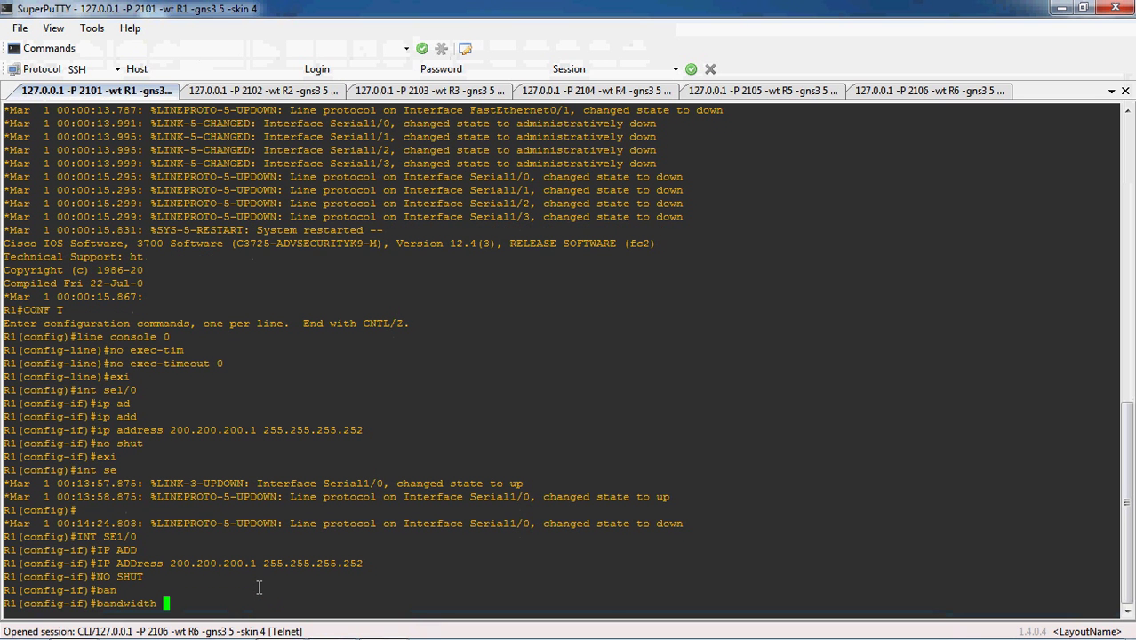
text(5)
mouse_move(329, 628)
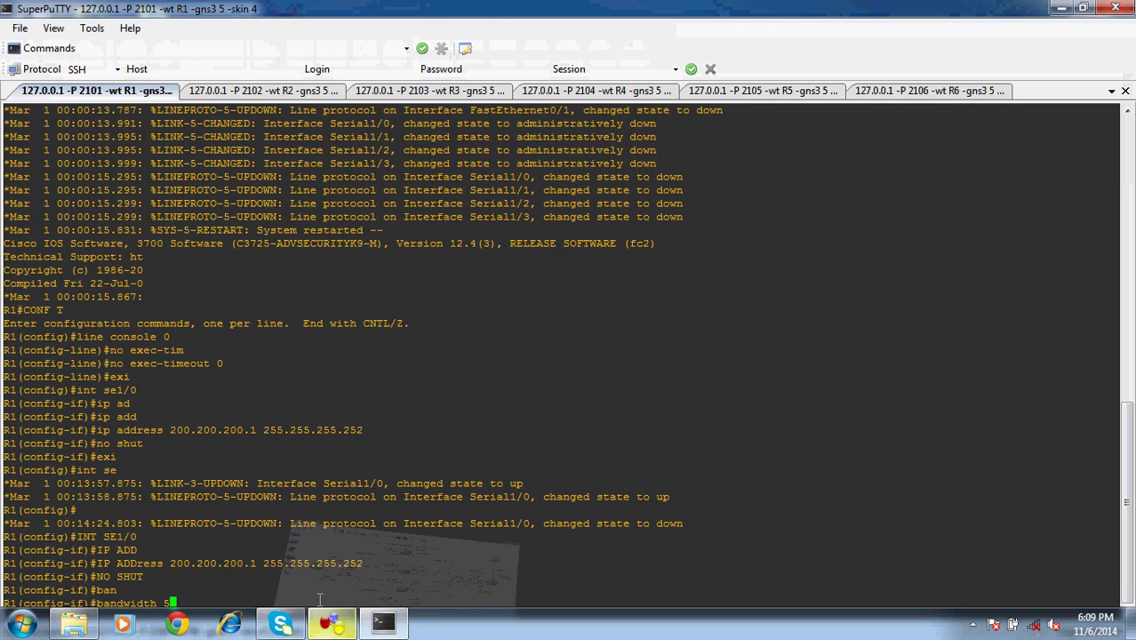
text(00)
key(Return)
- Set the delay of R1's Serial1/0 to 1000 and exit its interface configuration
text(del)
key(Tab)
text(1000)
key(Return)
text(exi)
key(Return)
- Assign 85.120.72.1 with mask 255.255.255.252 to R1's Serial1/1, checking the topology diagram, and enable the interface
text(int se)
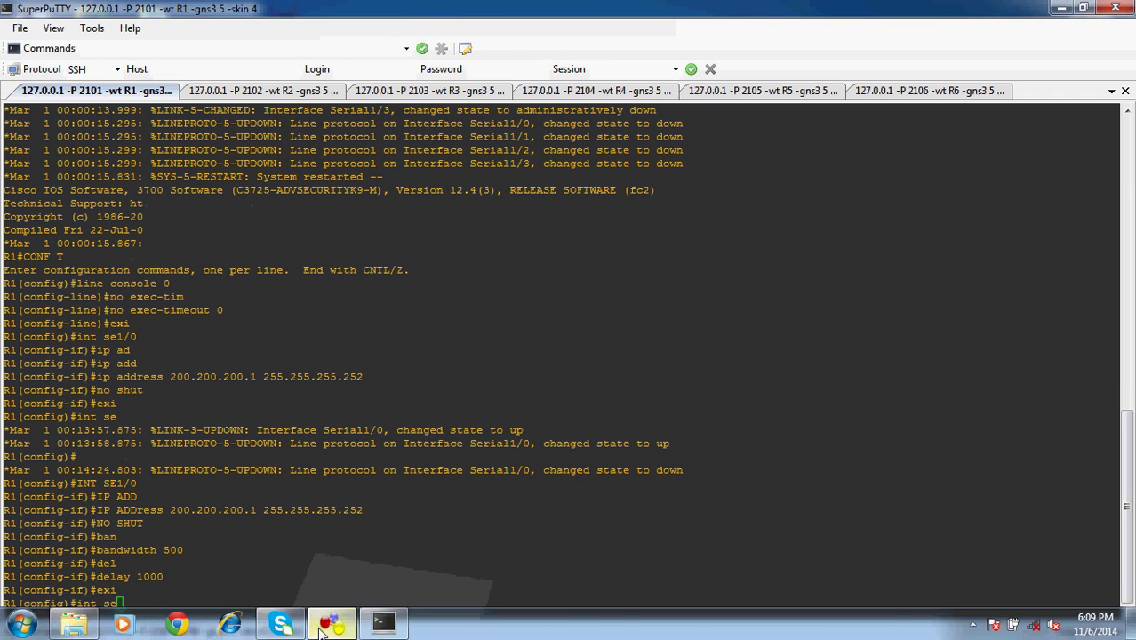
click(321, 628)
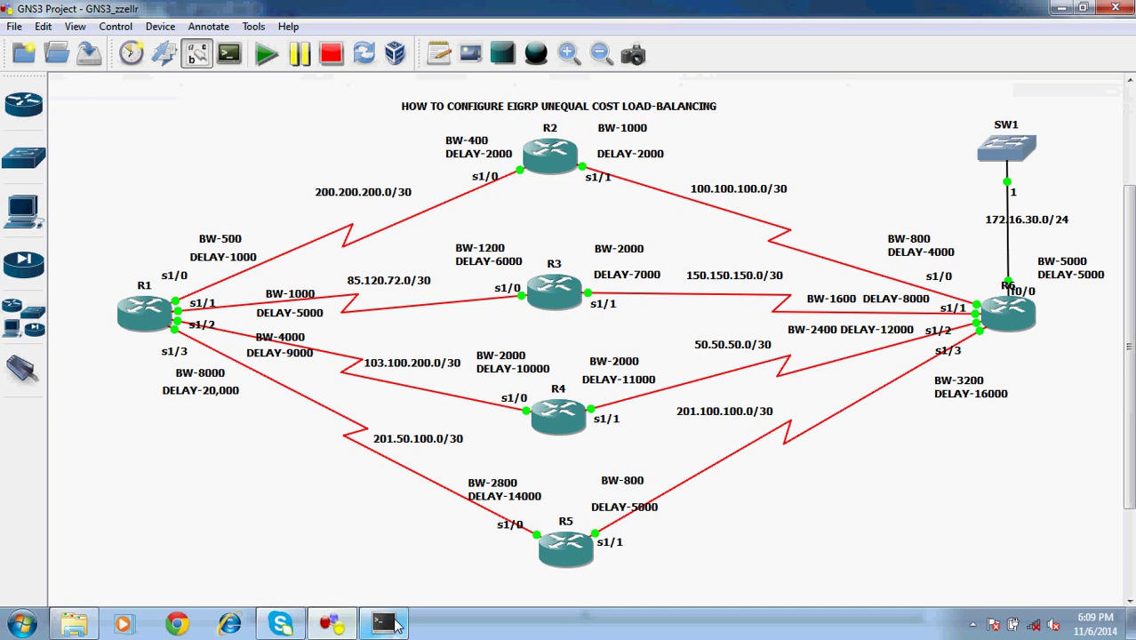
click(385, 624)
text(1/1)
key(Return)
text(ip add)
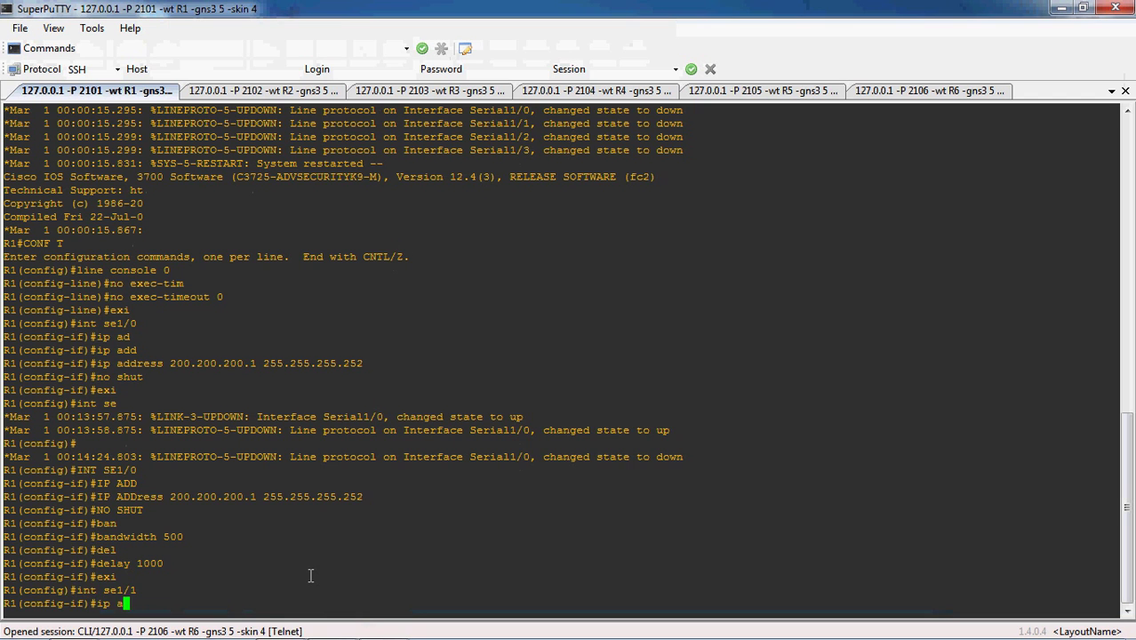
key(Tab)
text(85.)
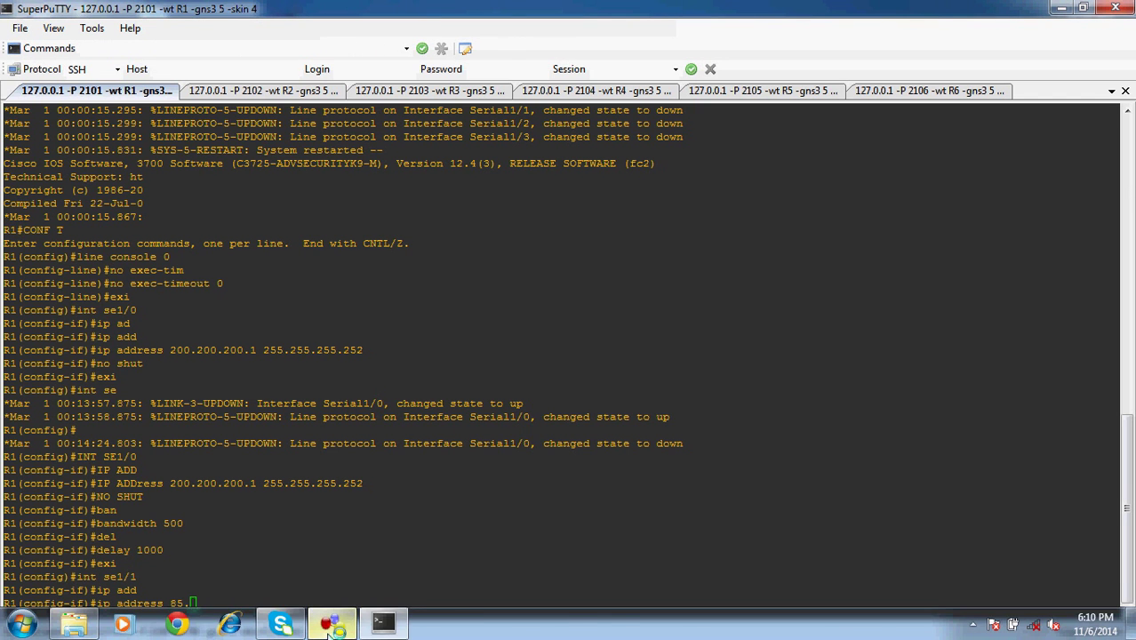
click(331, 625)
click(331, 625)
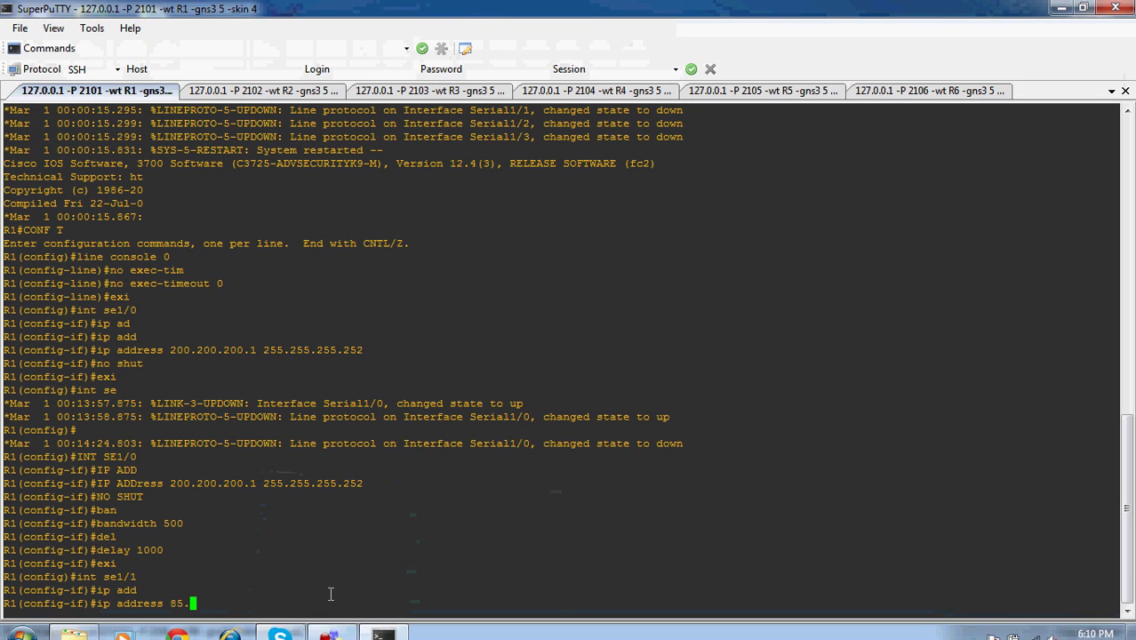
text(120.7)
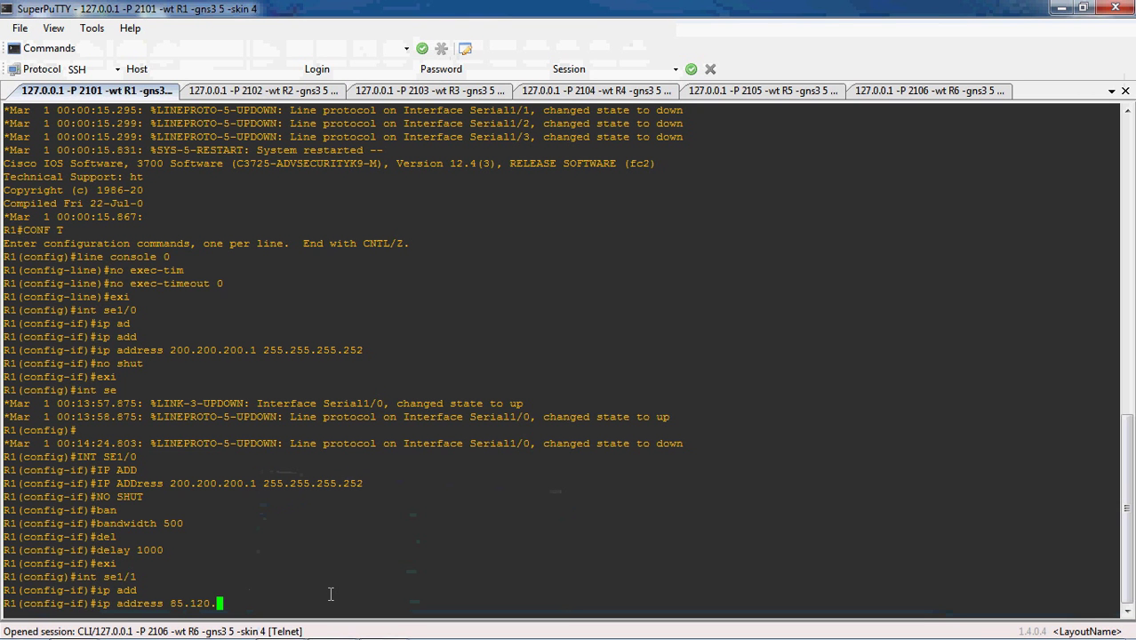
text(2.1 255.2)
text(55.255.25)
text(2)
key(Return)
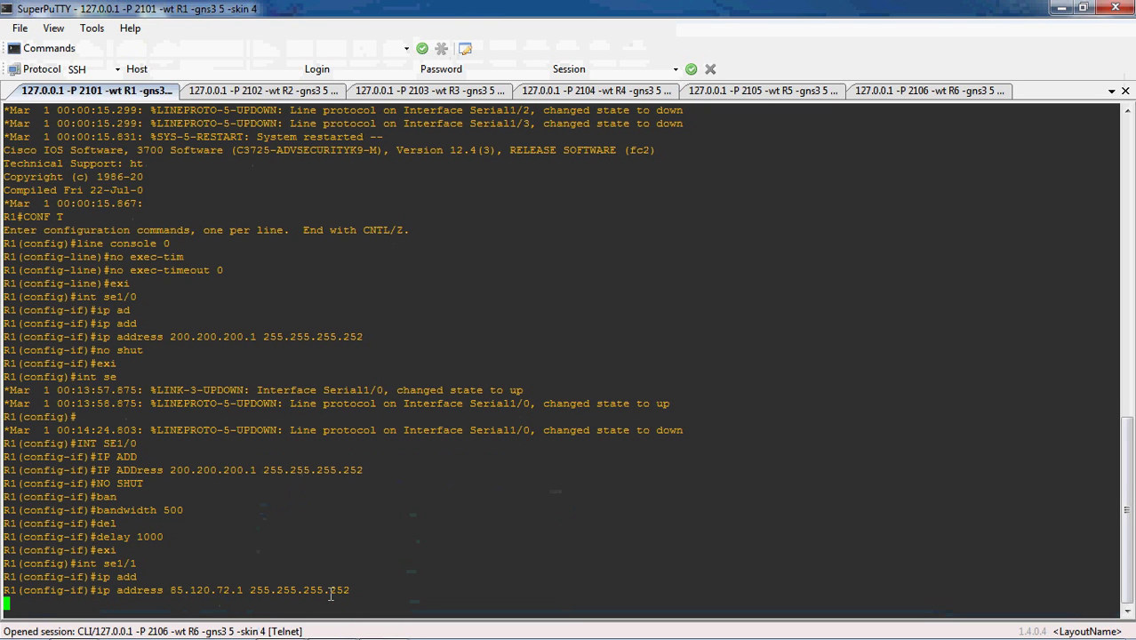
text(no shut)
key(Return)
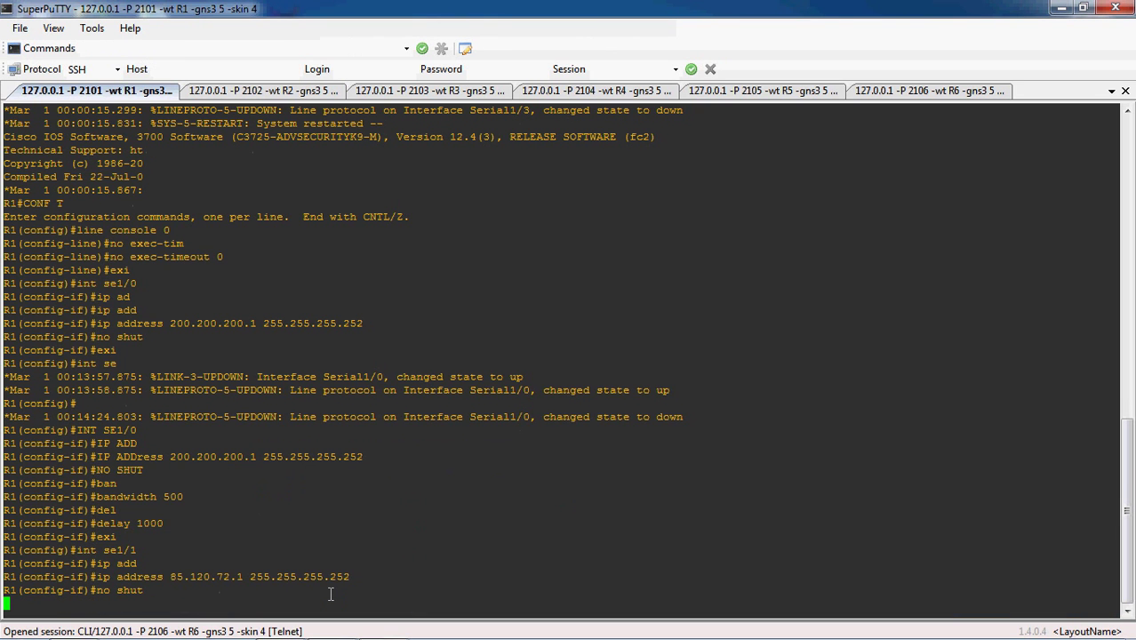
- Set the bandwidth of R1's Serial1/1 to 1000 according to the topology diagram
text(ban)
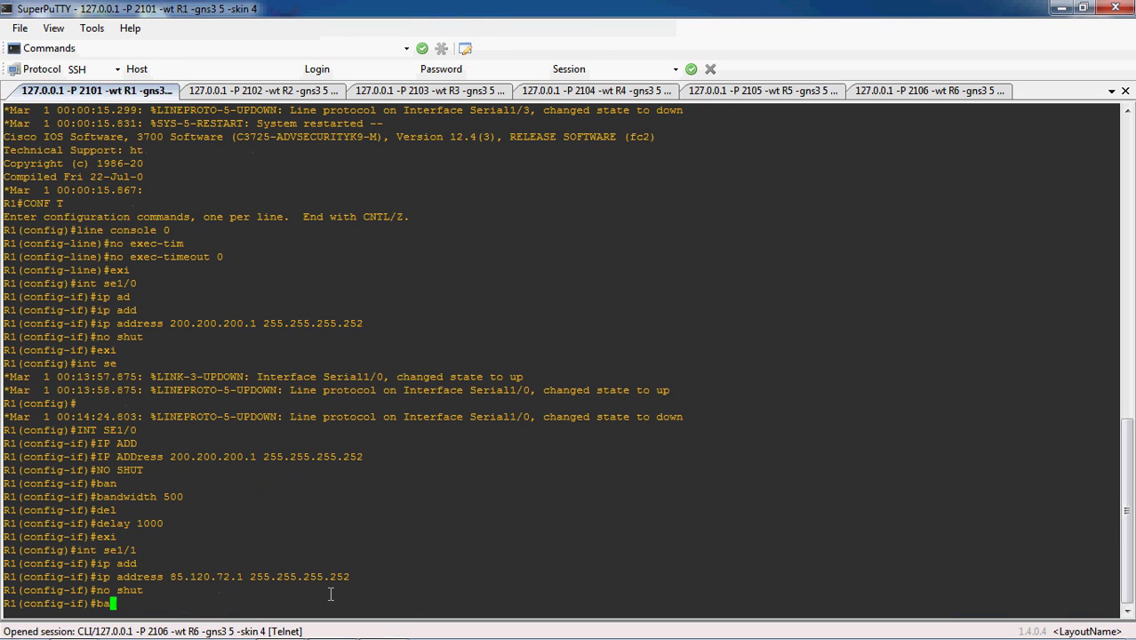
key(Tab)
click(330, 624)
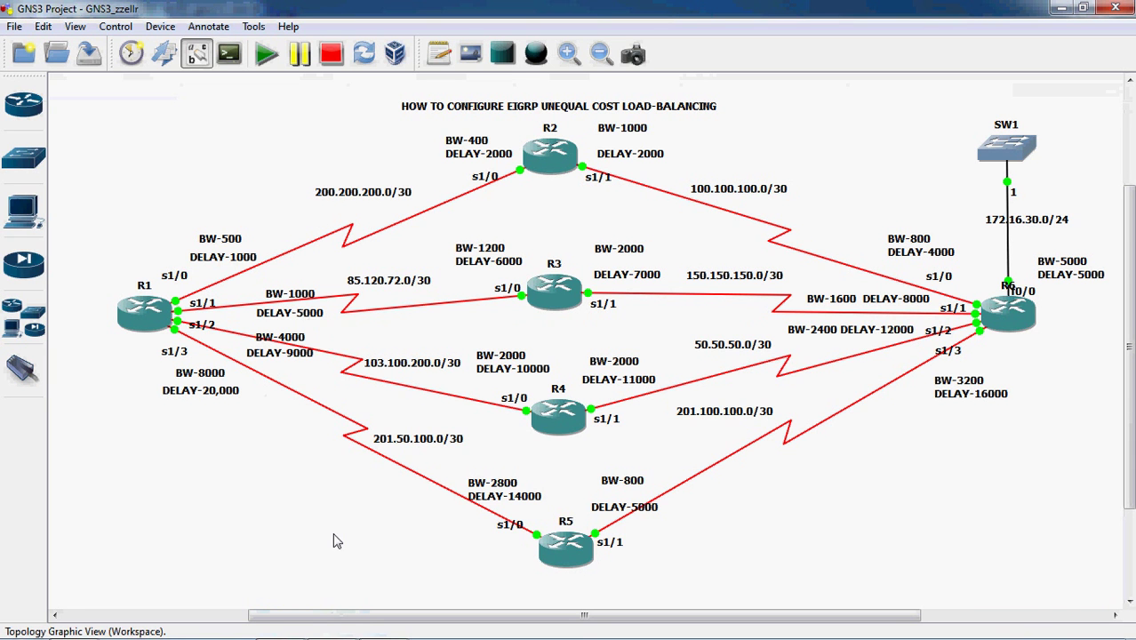
mouse_move(338, 637)
click(383, 633)
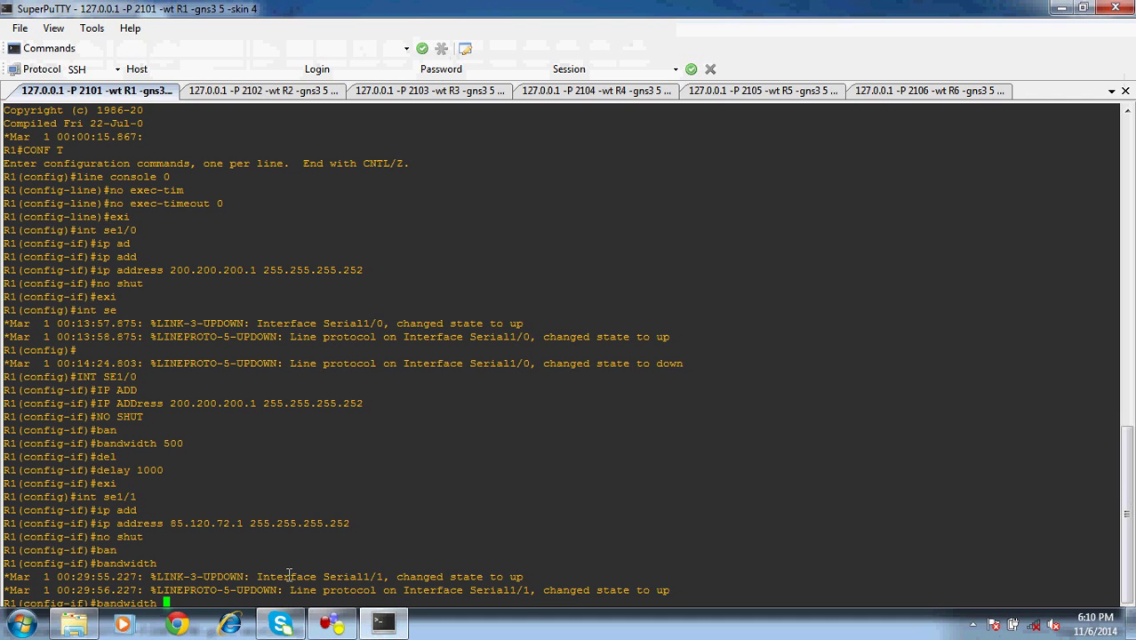
text(1000)
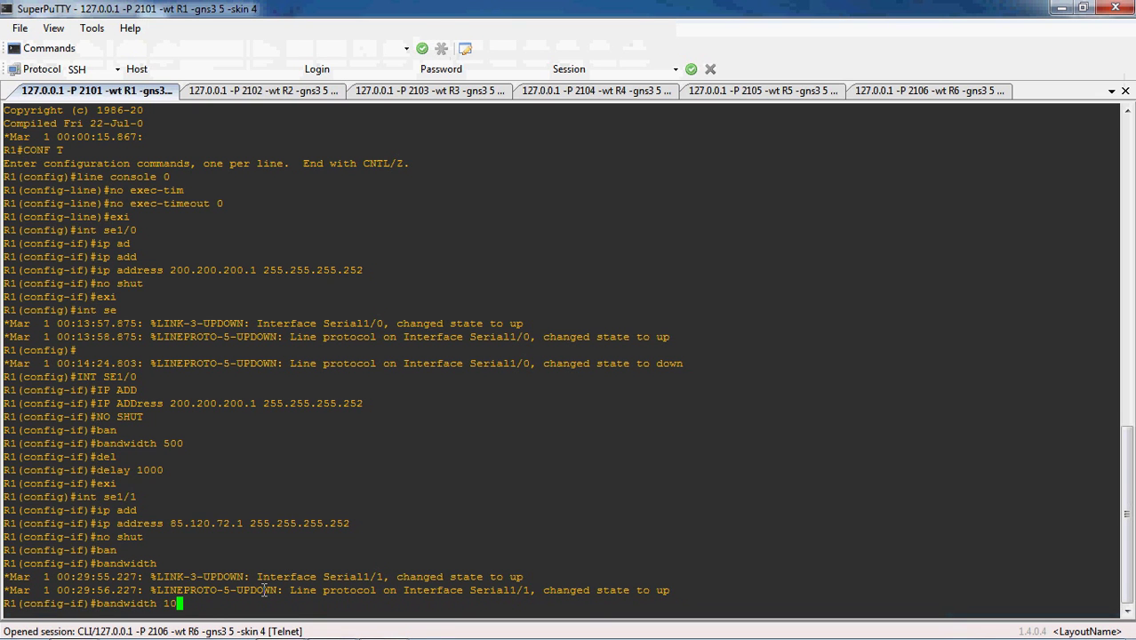
key(Return)
- Set the delay of R1's Serial1/1 to 5000 and exit its interface configuration
text(delay 500)
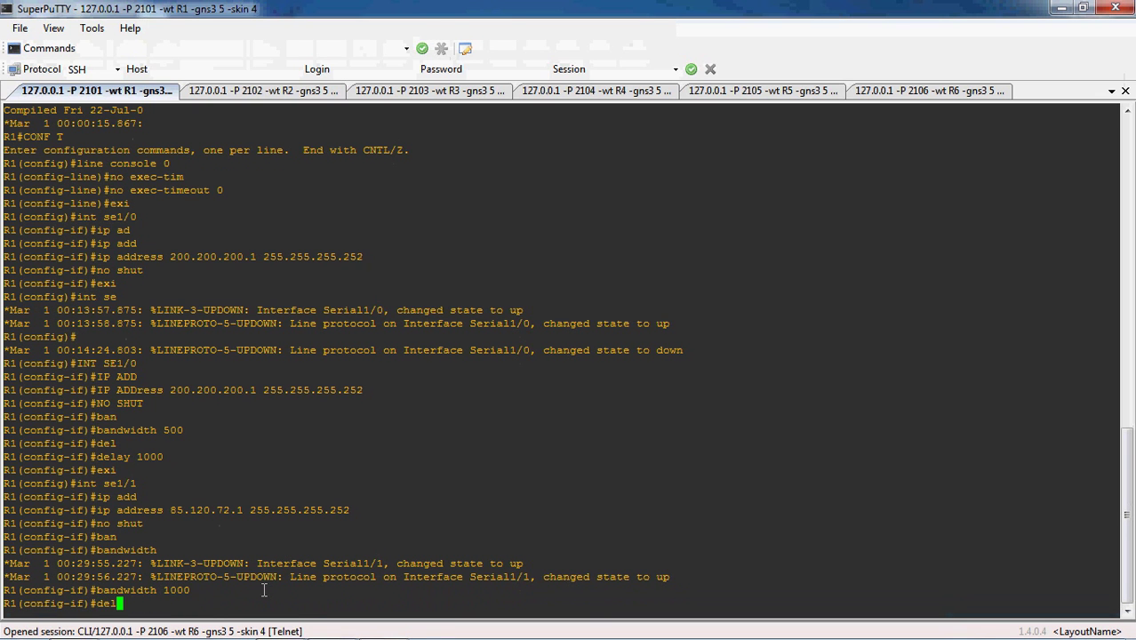
key(Tab)
text(5000)
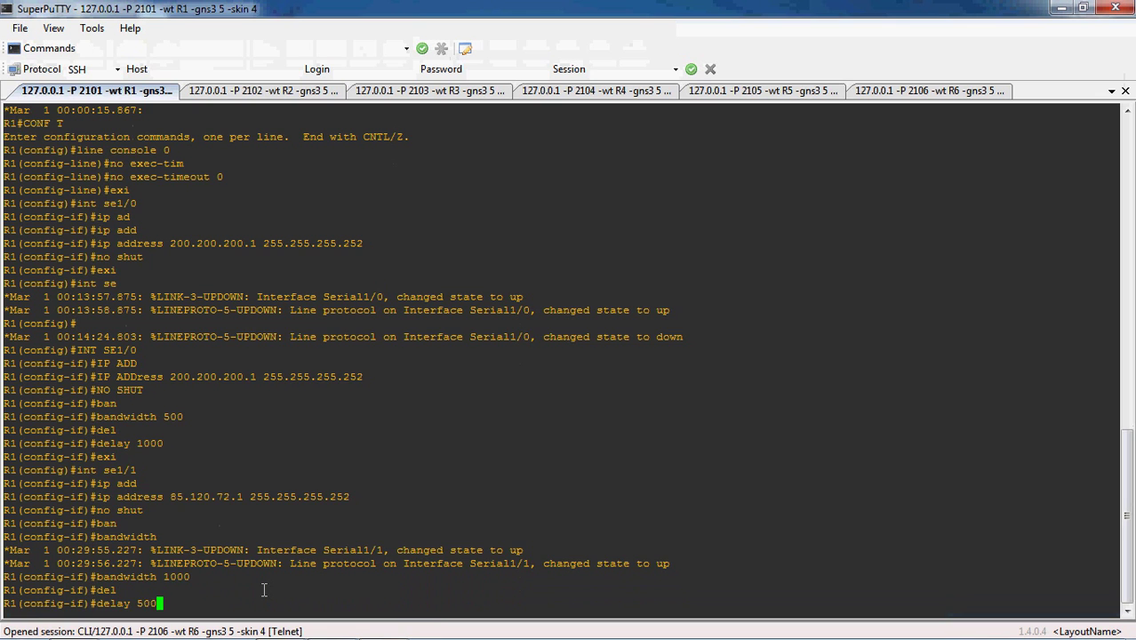
key(Return)
text(exi)
key(Return)
- Assign 103.100.200.1 with mask 255.255.255.252 to R1's Serial1/2, checking the topology diagram, and enable the interface
text(int se1/2)
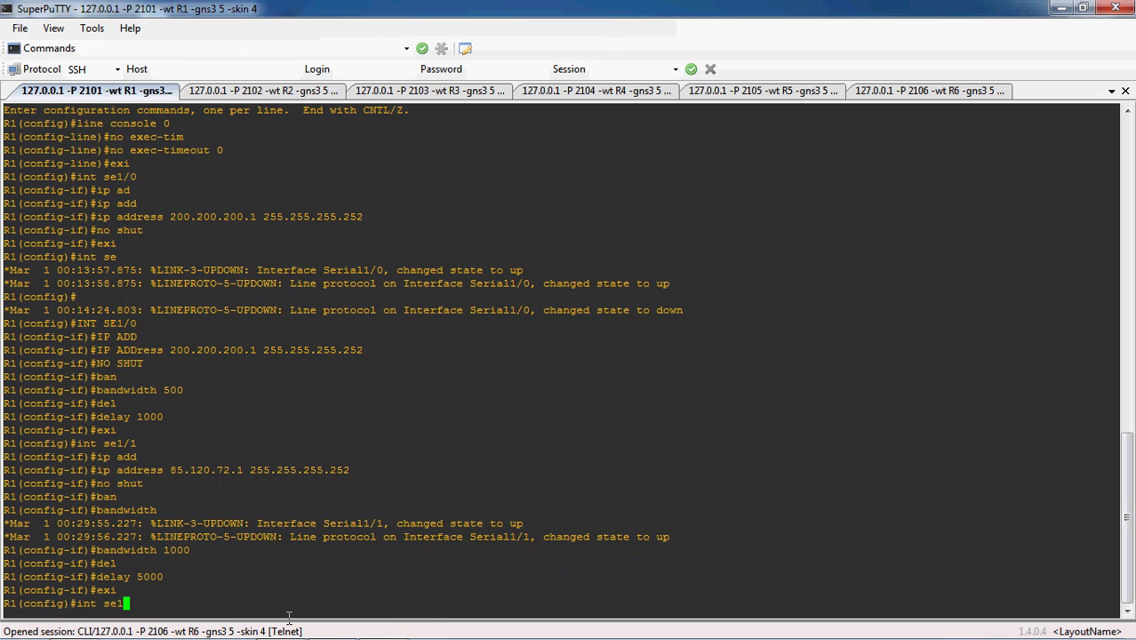
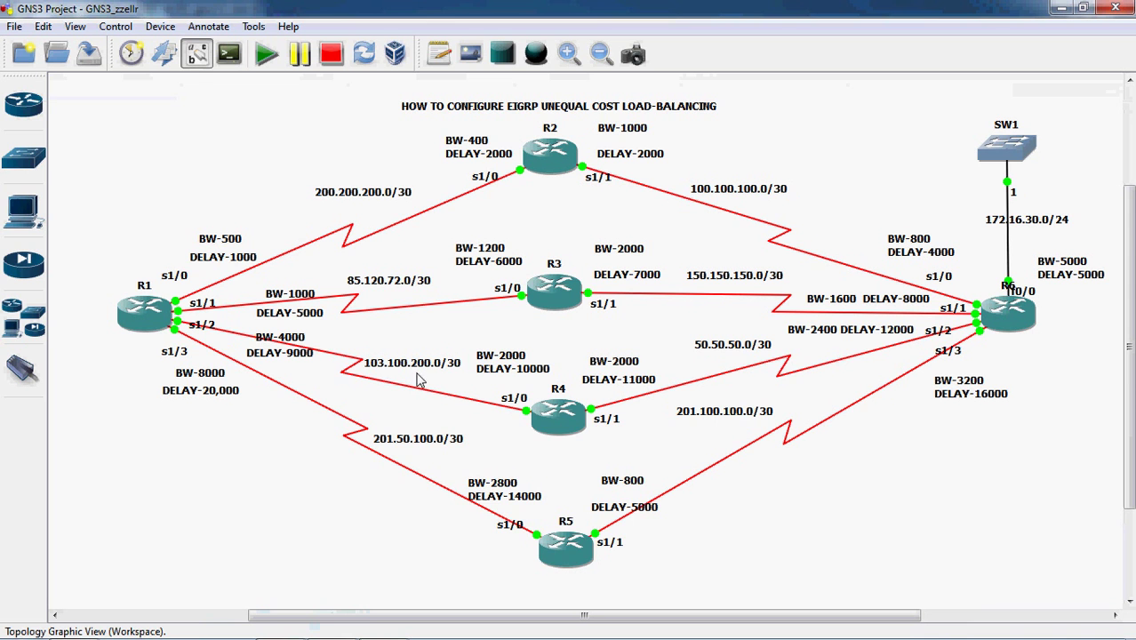
click(382, 627)
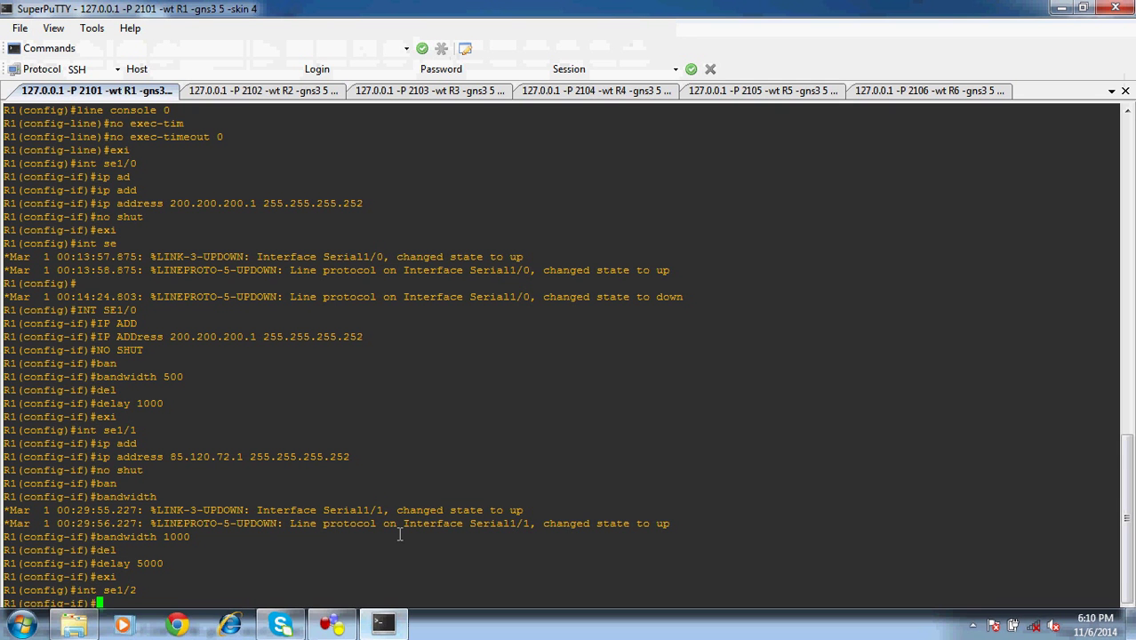
text(add)
key(Tab)
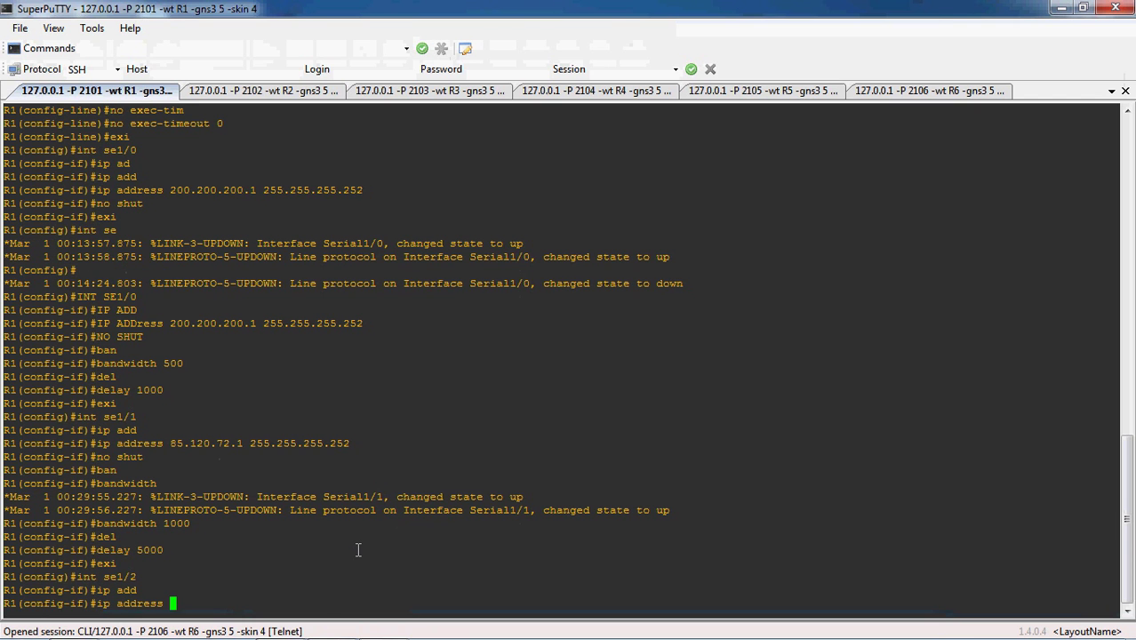
text(103.)
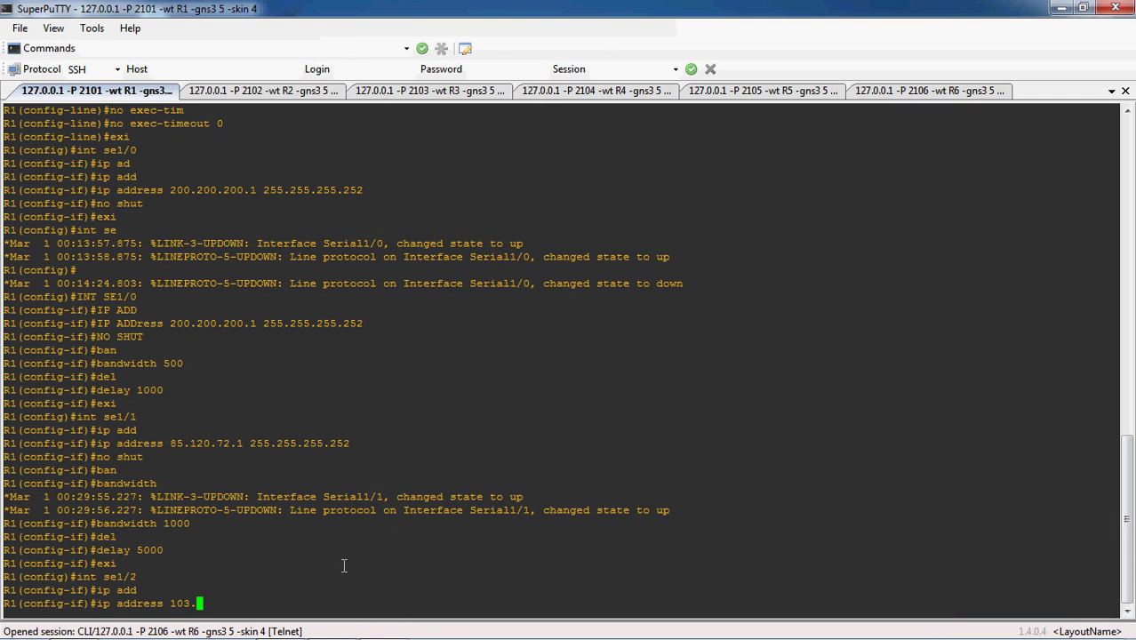
click(327, 626)
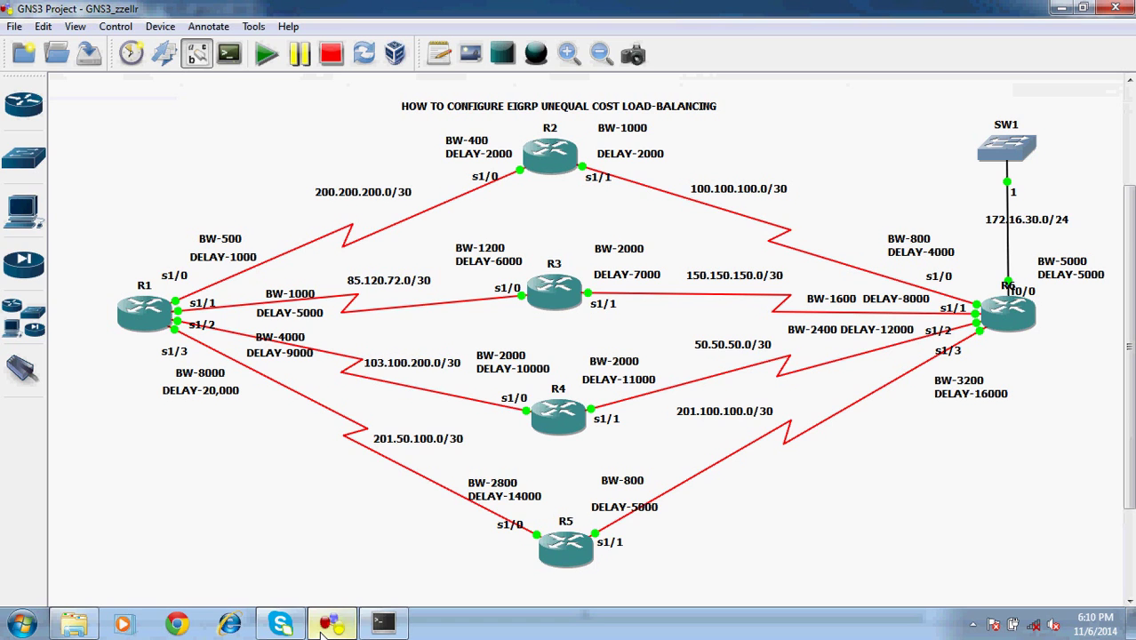
click(327, 626)
text(100.200.1 255.255.255.252)
key(Return)
text(no shut)
key(Return)
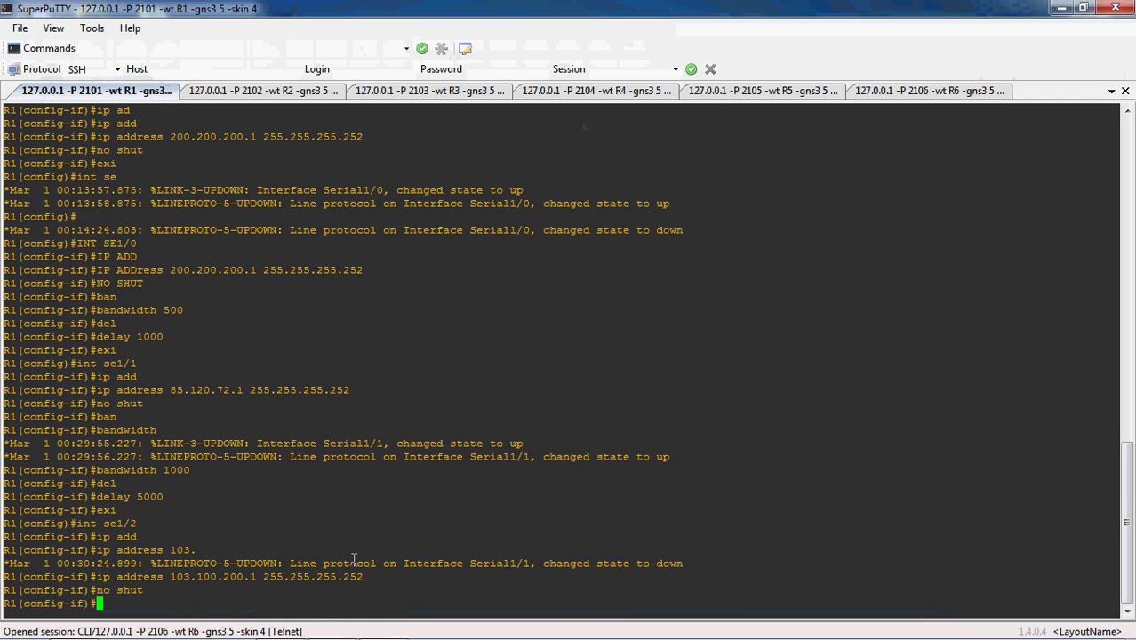
- Set the bandwidth of R1's Serial1/2 to 4000 according to the topology diagram
text(ban)
key(Tab)
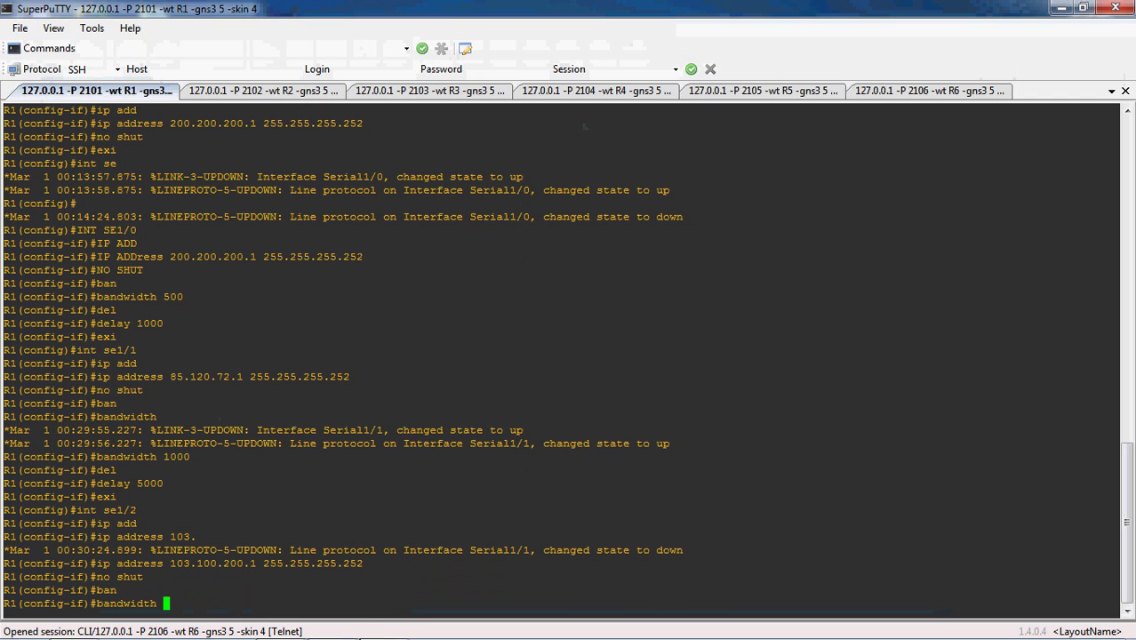
click(335, 626)
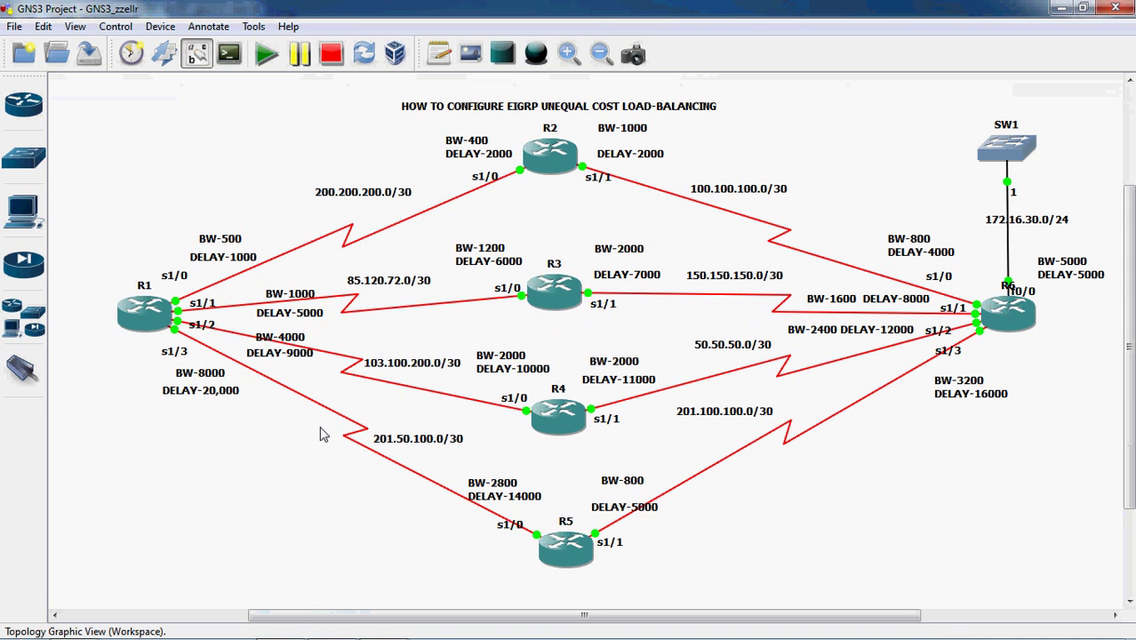
mouse_move(446, 637)
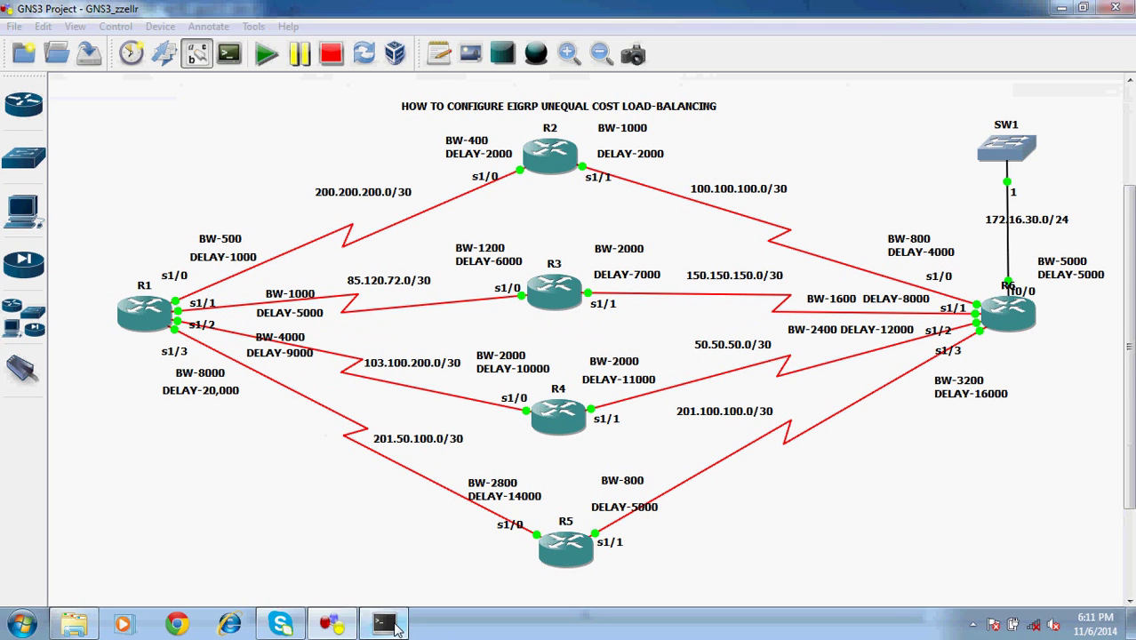
click(399, 628)
text(4000)
key(Return)
- Set the delay of R1's Serial1/2 to 9000 and exit its interface configuration
text(del)
key(Tab)
text(9000)
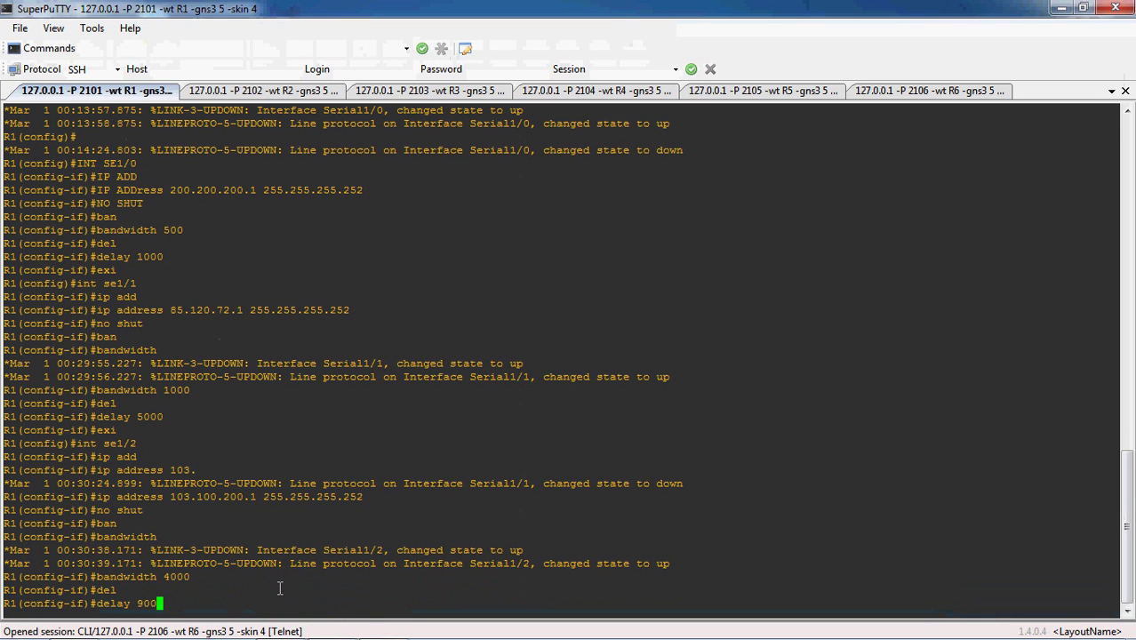
key(Return)
text(exi)
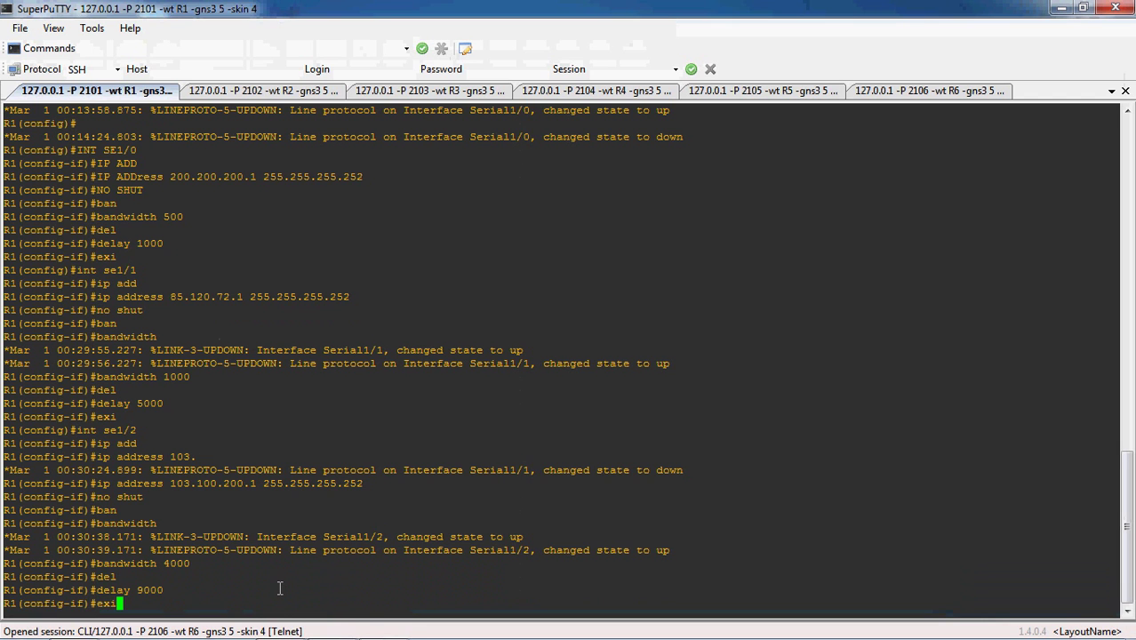
key(Return)
- Assign 201.50.100.1 with mask 255.255.255.252 to R1's Serial1/3, checking the topology diagram, and enable the interface
text(int se)
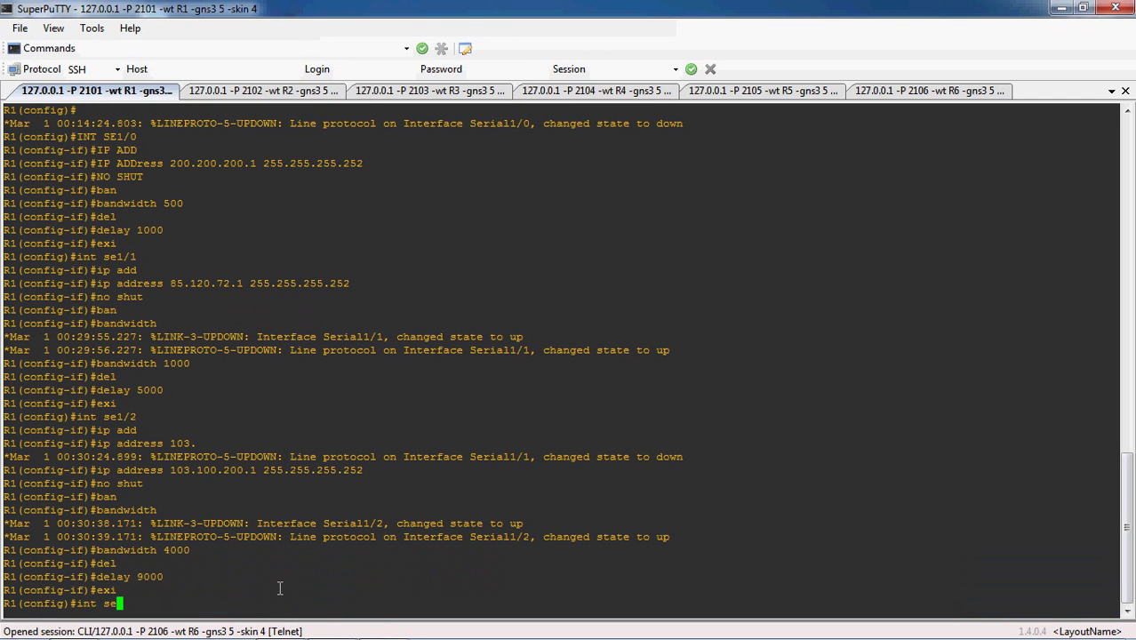
click(332, 624)
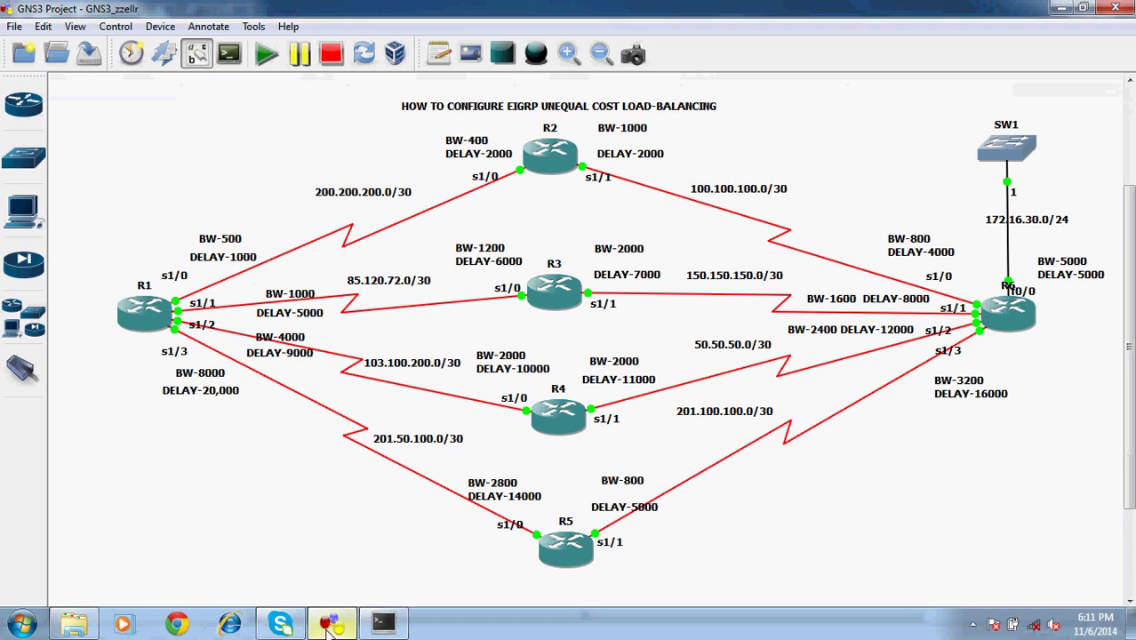
mouse_move(495, 633)
click(383, 623)
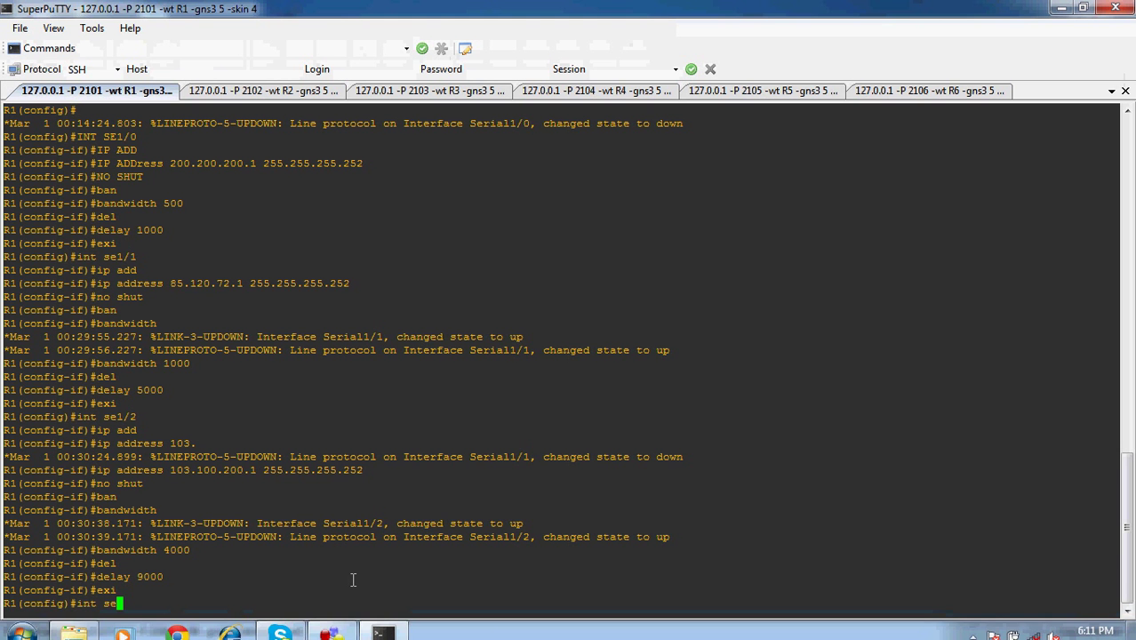
text(1/3)
key(Return)
text(ip add)
key(Tab)
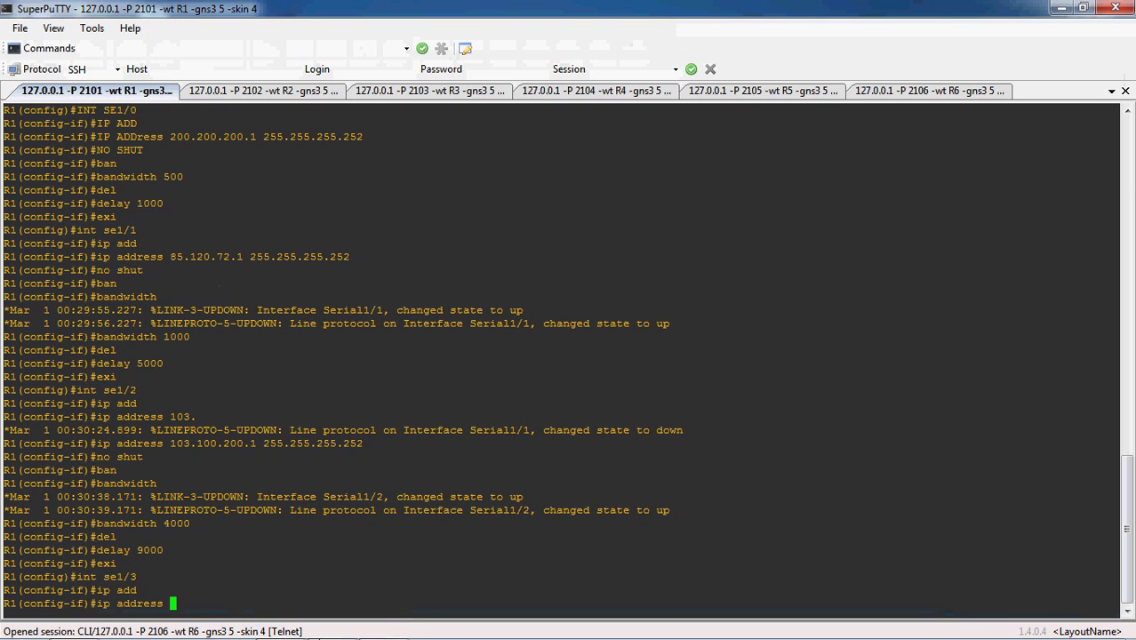
click(332, 623)
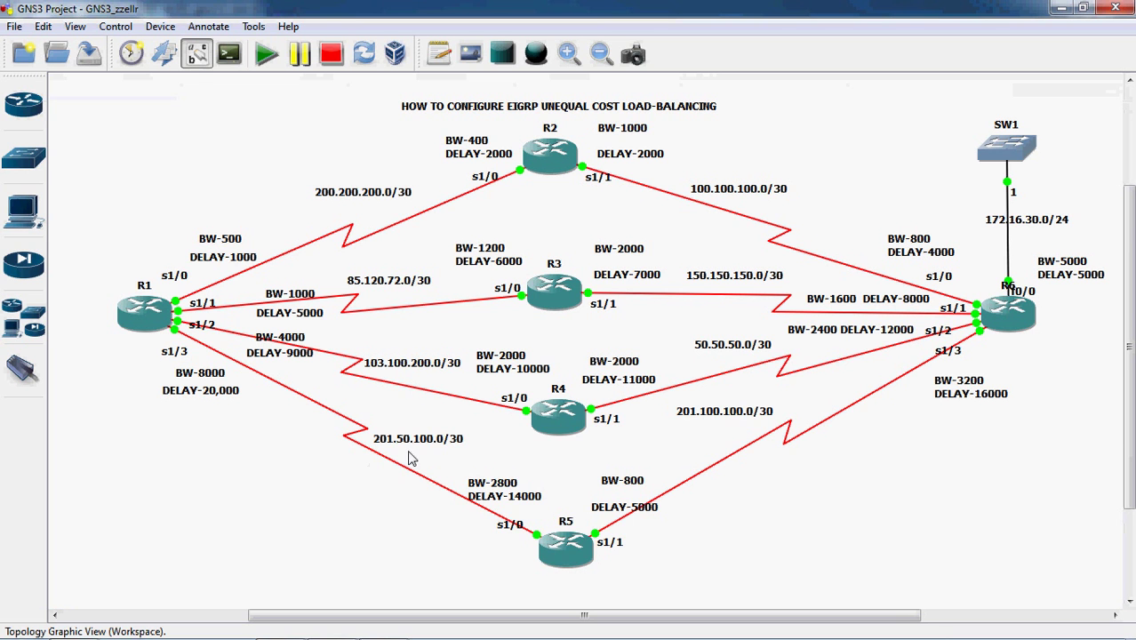
click(382, 623)
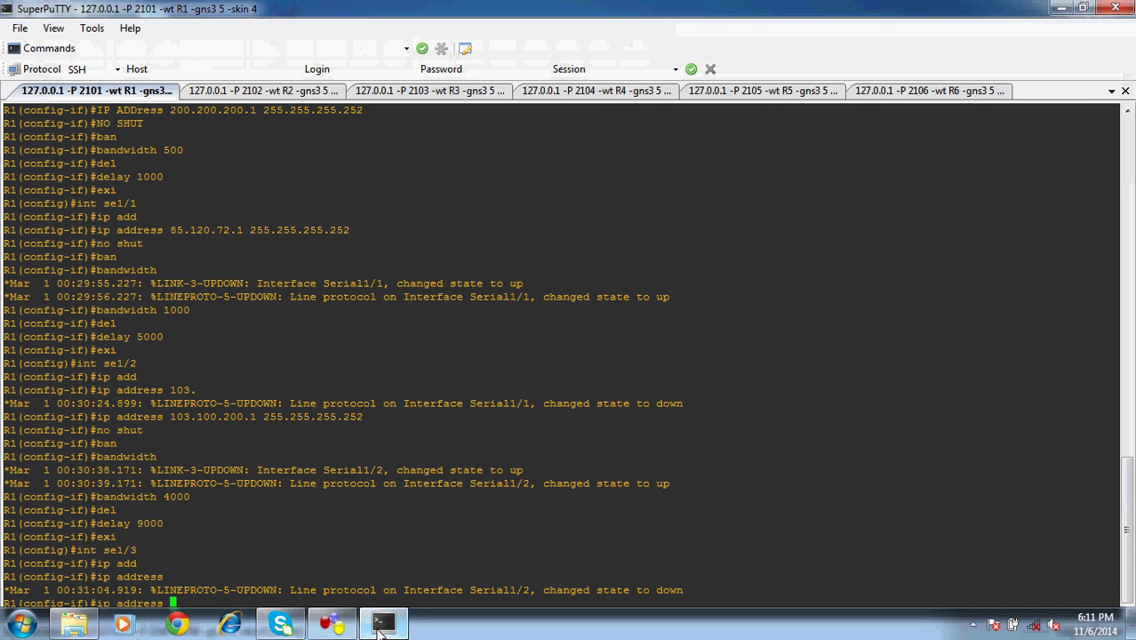
text(201.50.100.1 255.255.255.)
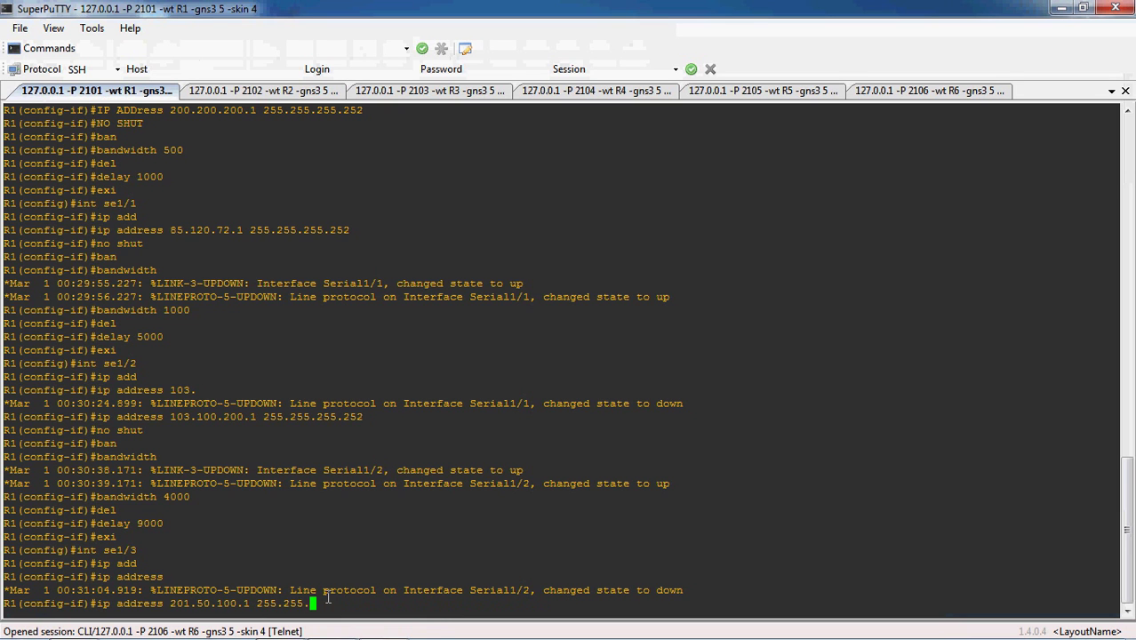
text(252)
key(Return)
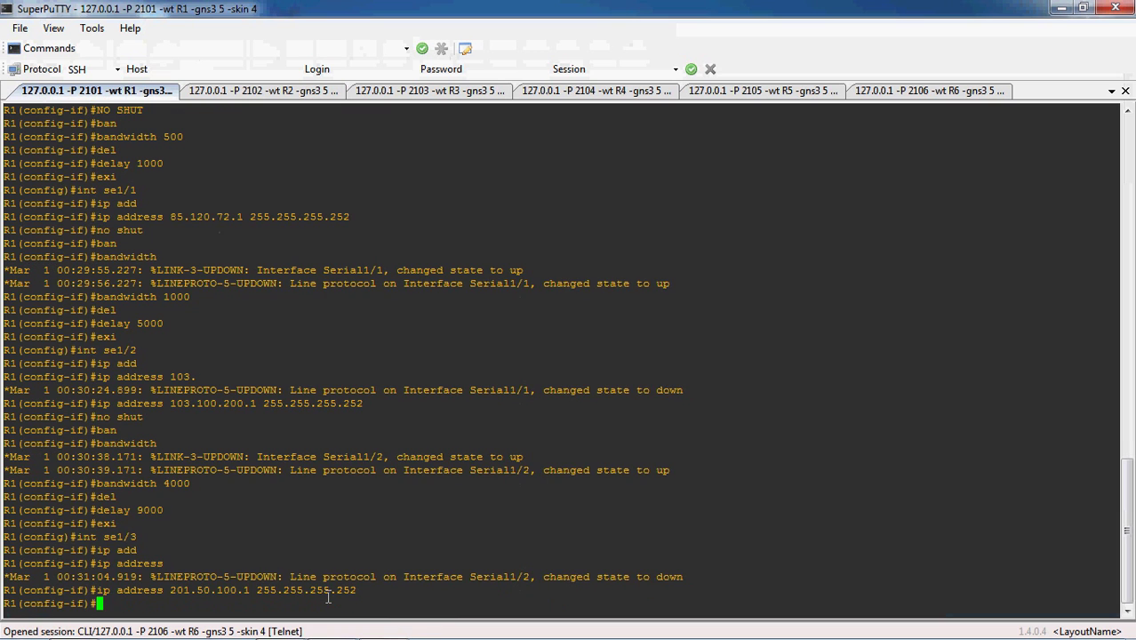
text(no shut)
key(Return)
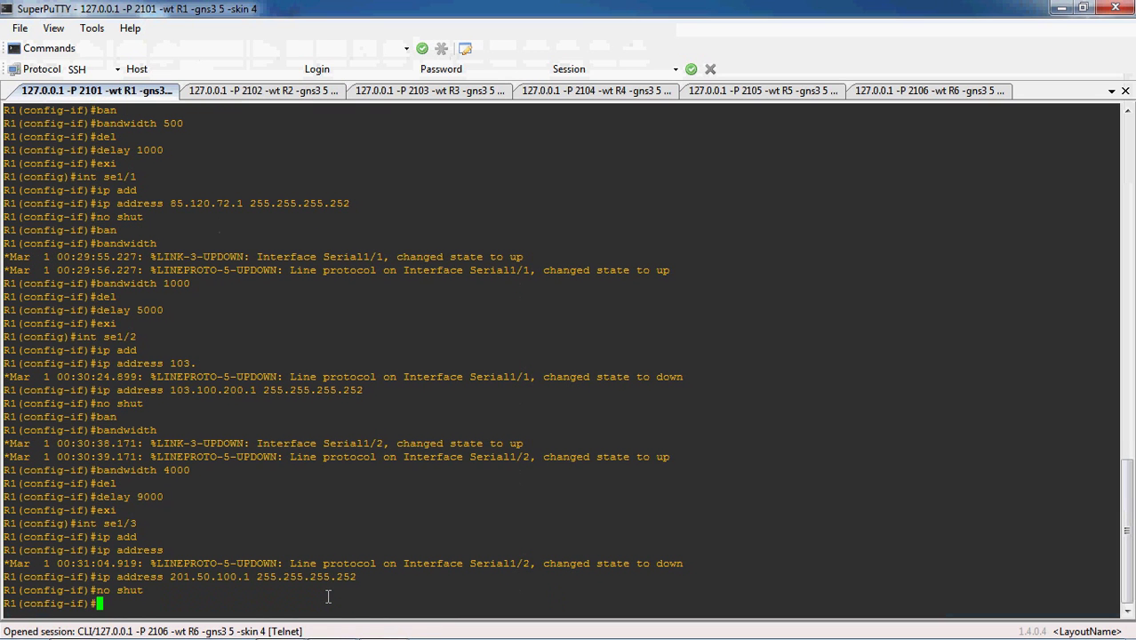
- Set the bandwidth of R1's Serial1/3 to 8000 according to the topology diagram
text(ban)
key(Tab)
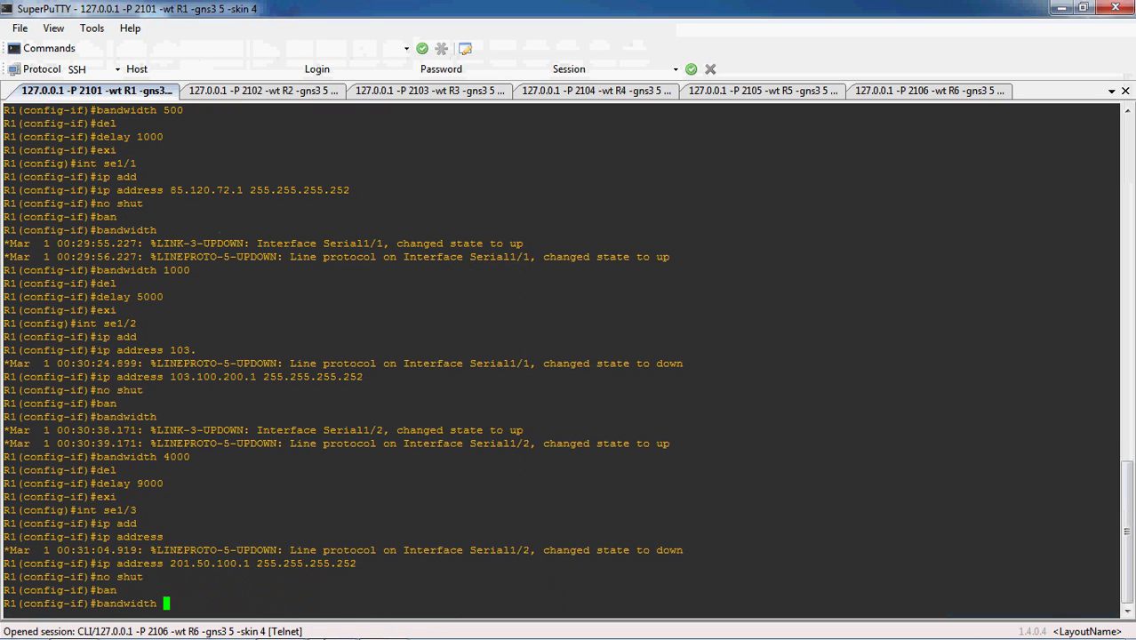
click(322, 628)
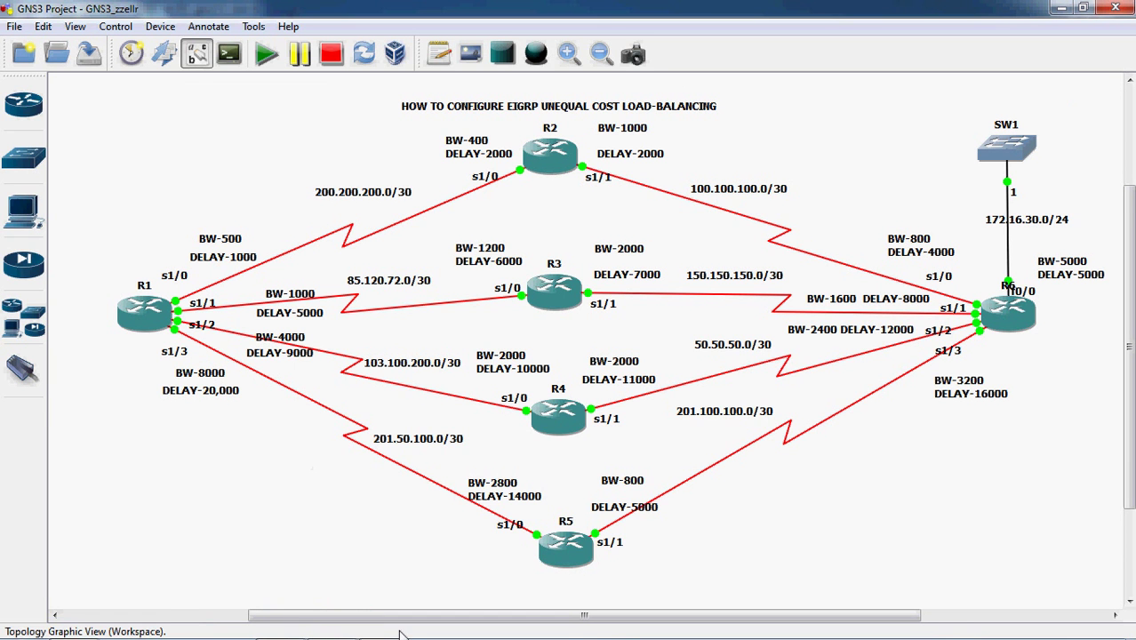
click(372, 628)
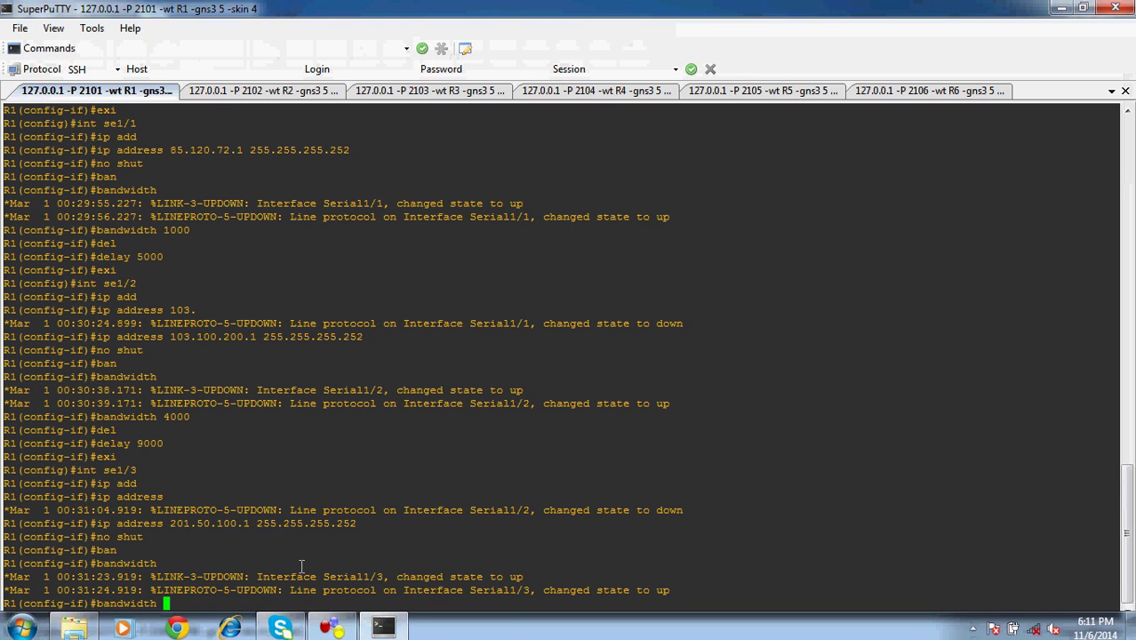
text(8000)
key(Return)
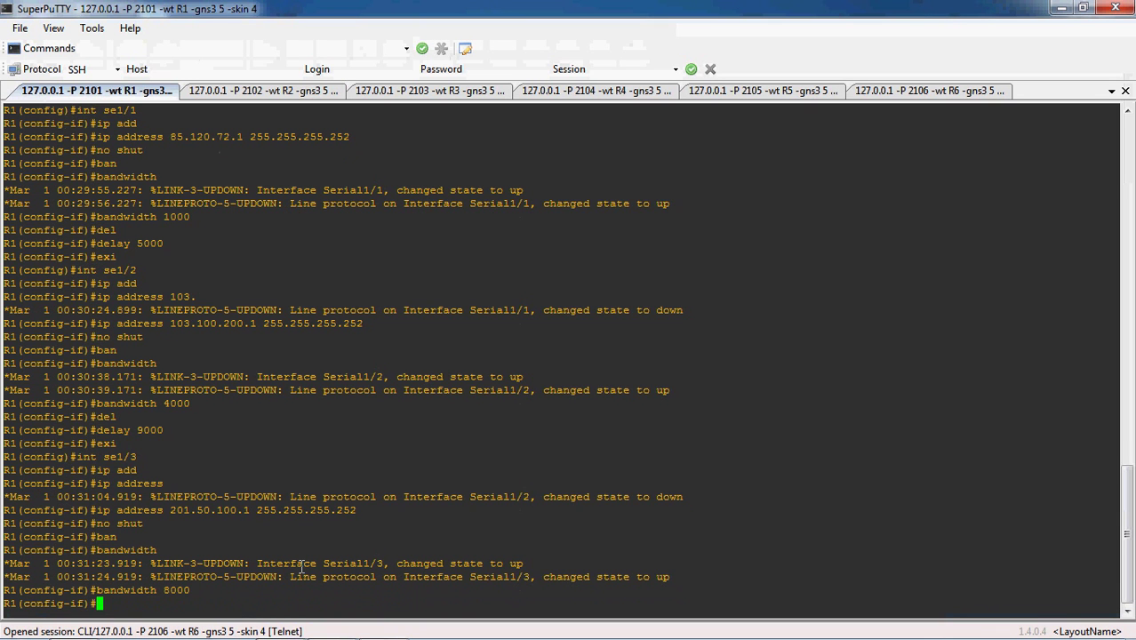
- Set the delay of R1's Serial1/3 to 20000 and exit its interface configuration
text(del)
key(Tab)
text(20)
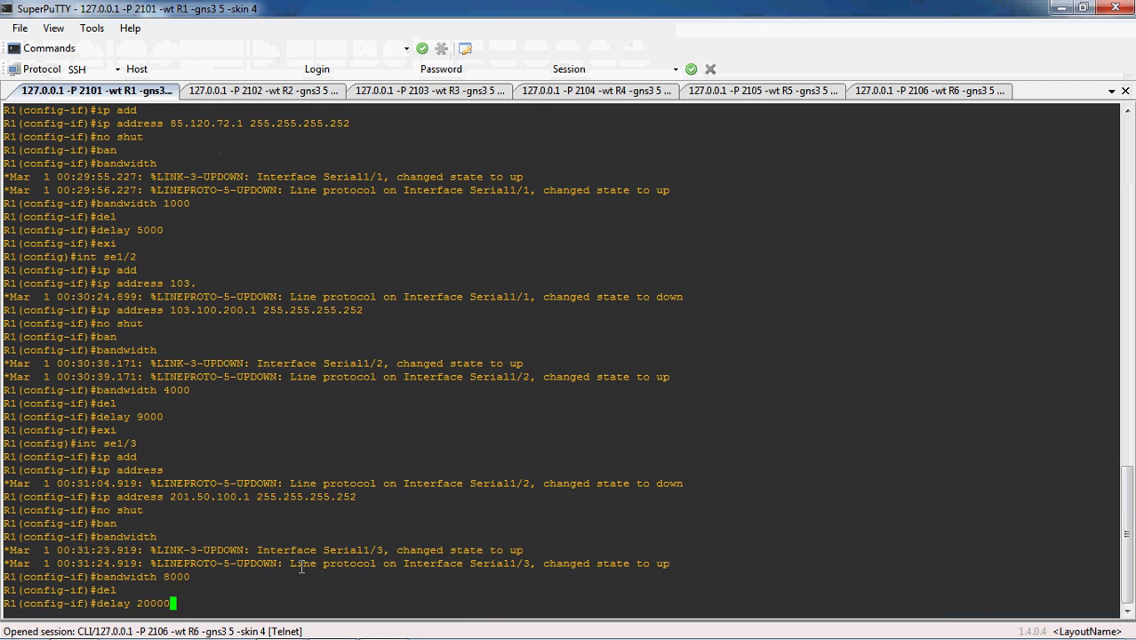
text(000)
key(Return)
text(exi)
key(Return)
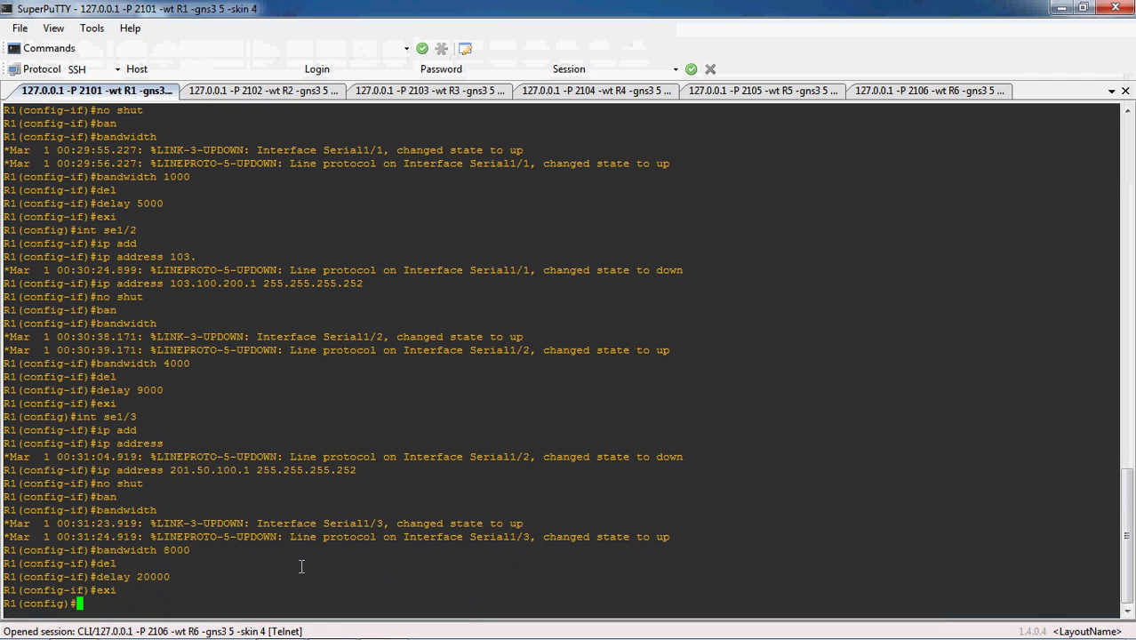
- Review R1's links in the topology diagram and switch to R2's console session
click(334, 625)
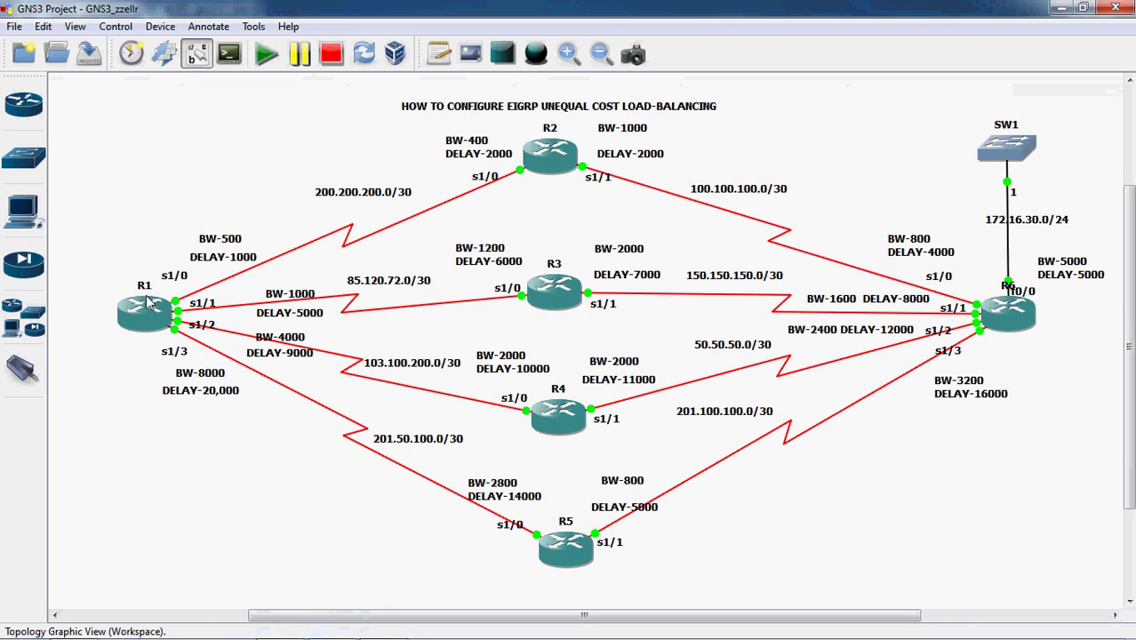
click(151, 305)
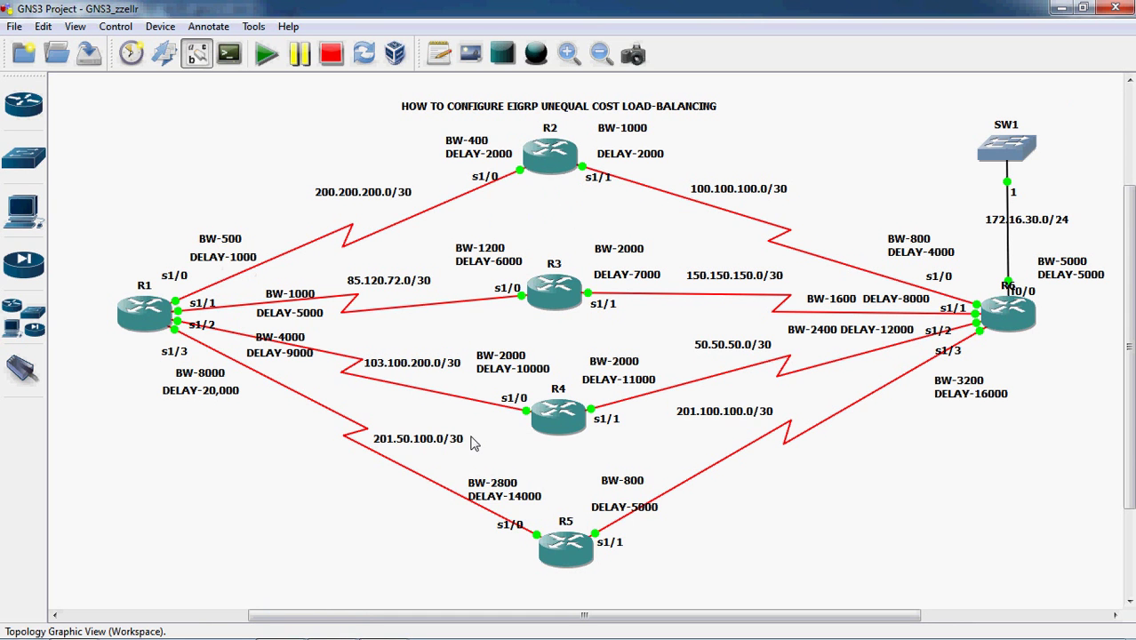
click(384, 625)
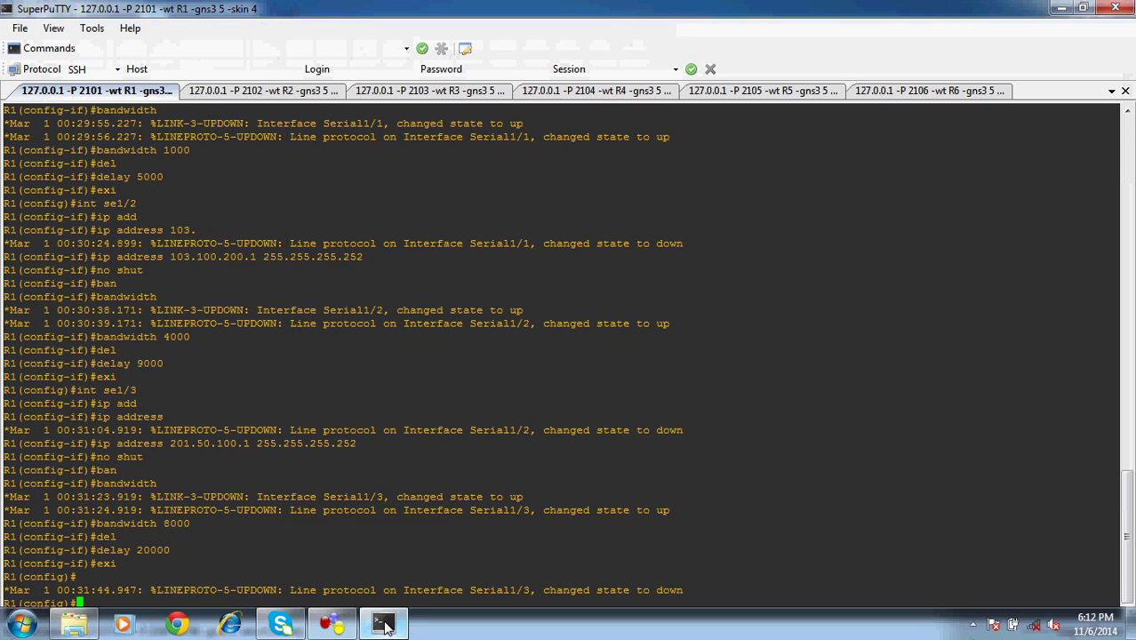
key(ctrl+Tab)
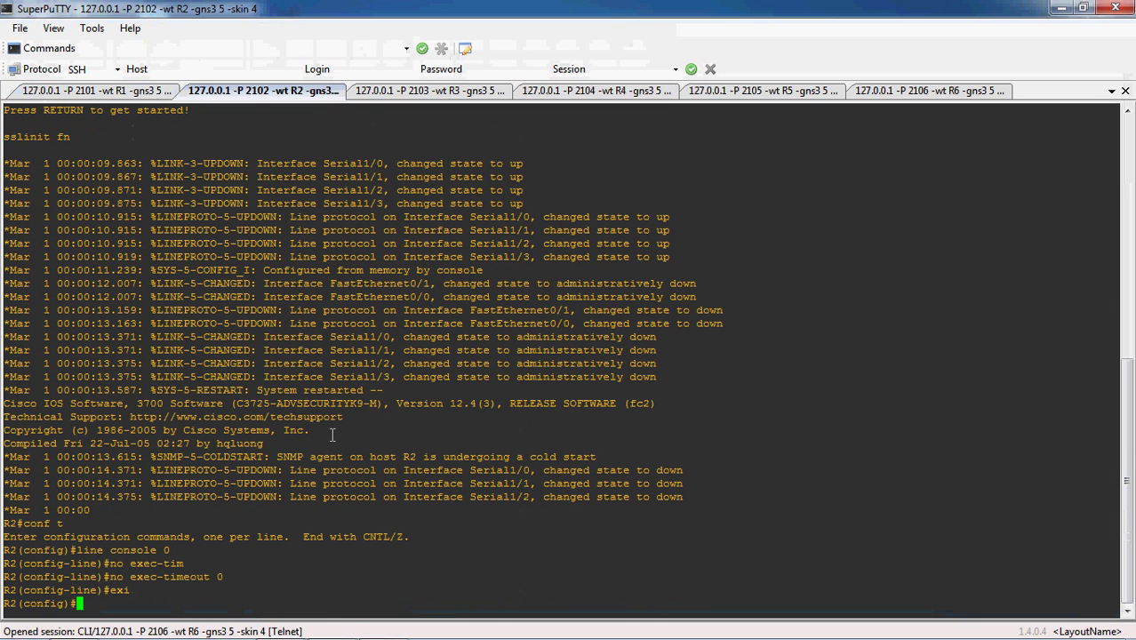
- Assign 200.200.200.2 with mask 255.255.255.252 to R2's Serial1/0, checking the topology diagram, and enable the interface
text(int se)
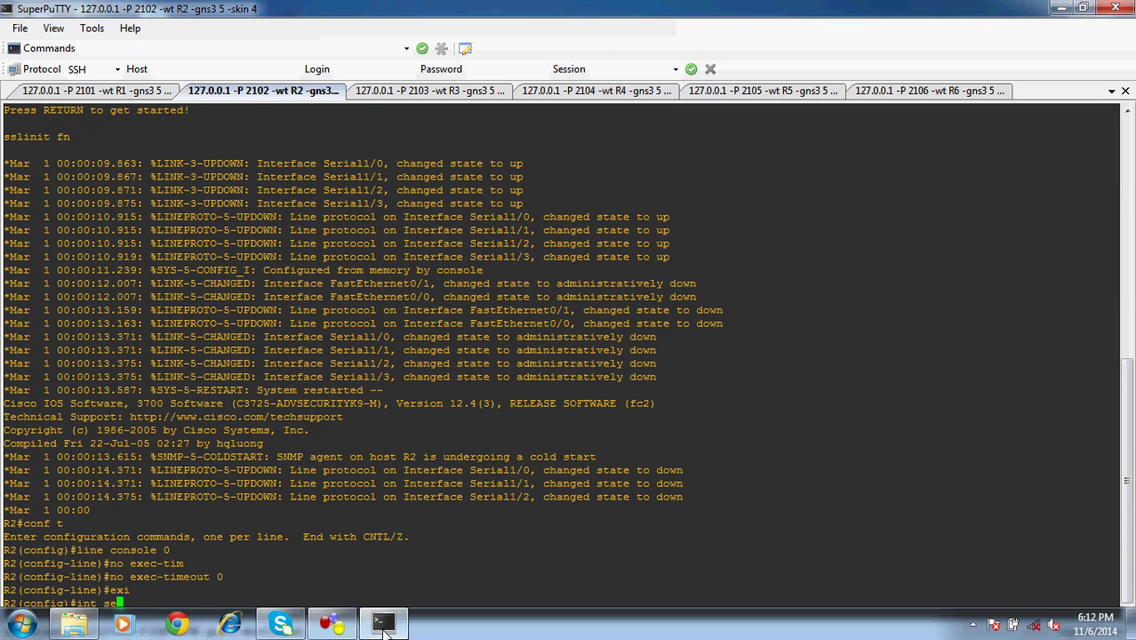
click(331, 625)
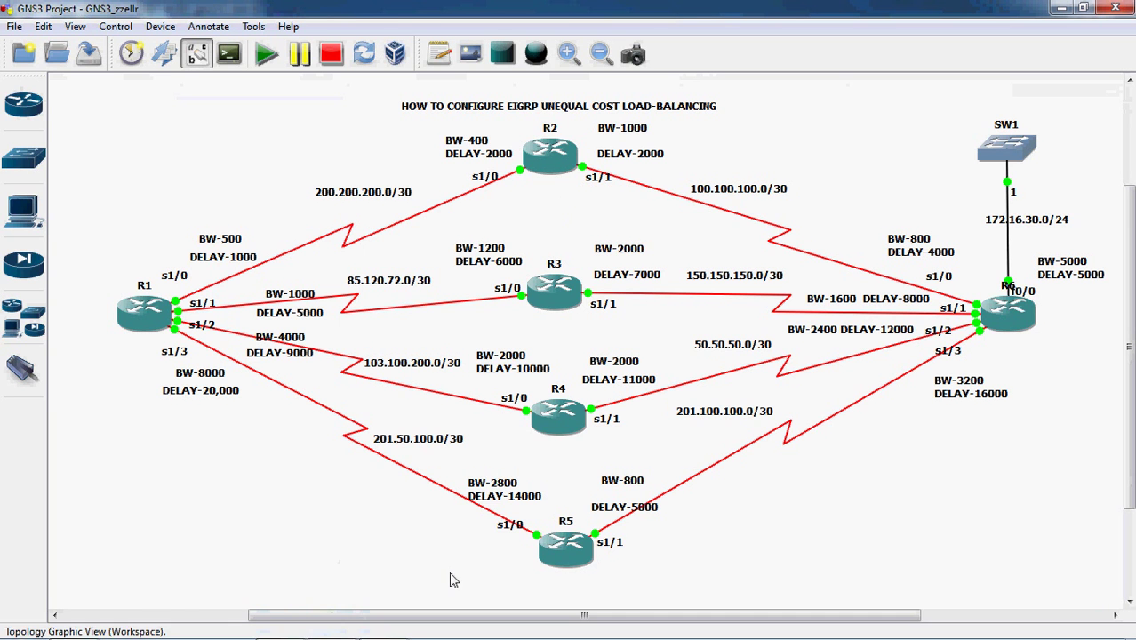
click(383, 623)
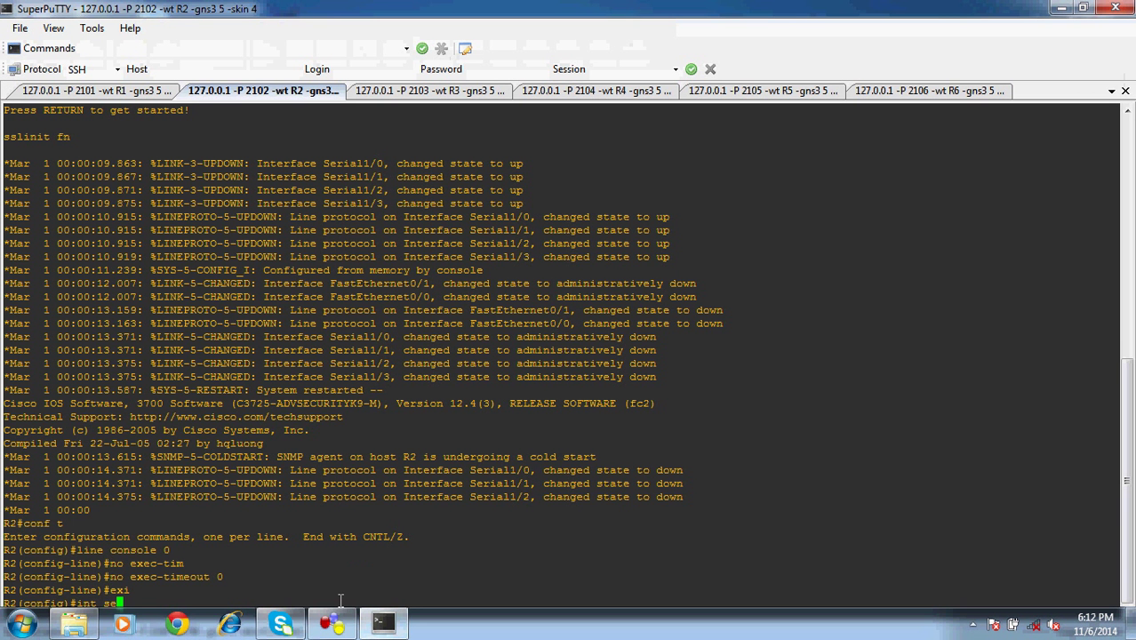
text(1/0)
key(Return)
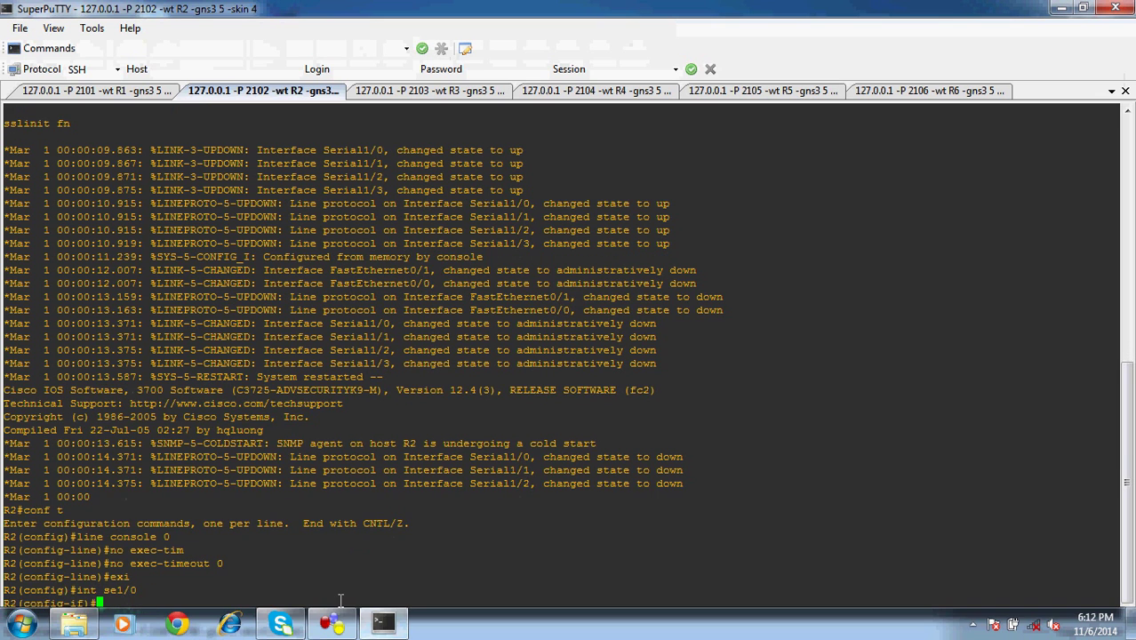
text(ip add)
key(Tab)
text(200.200.200.2 255.255)
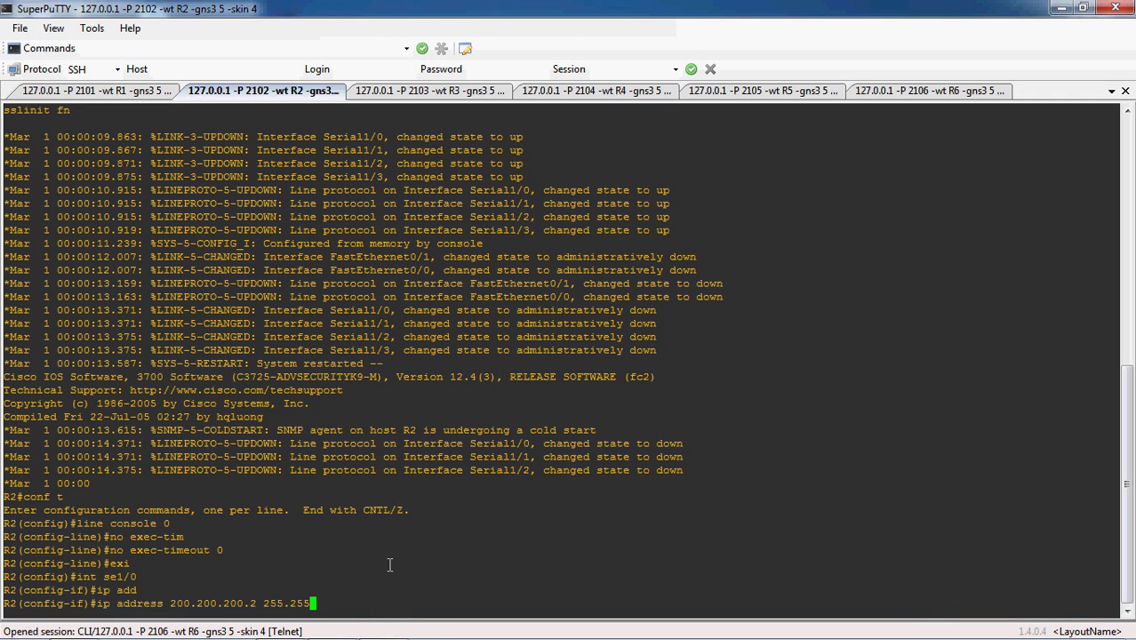
text(.255.255)
key(BackSpace)
text(255.255)
key(Return)
text(no shut)
key(Return)
- Set the bandwidth of R2's Serial1/0 to 400 according to the topology diagram
text(ban)
key(Tab)
click(331, 626)
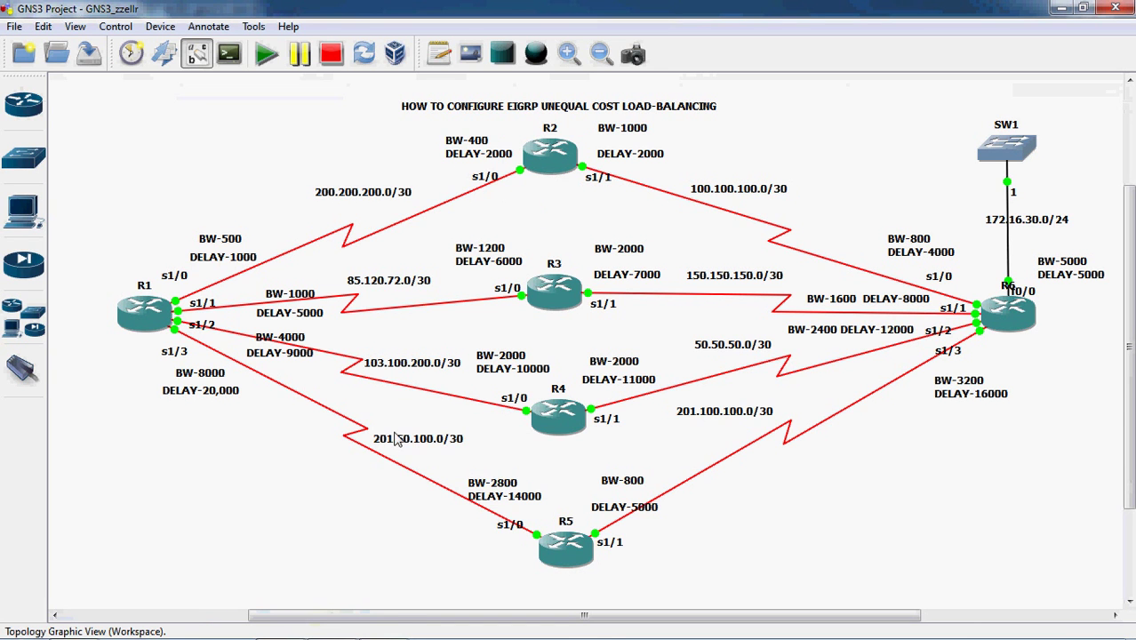
click(383, 623)
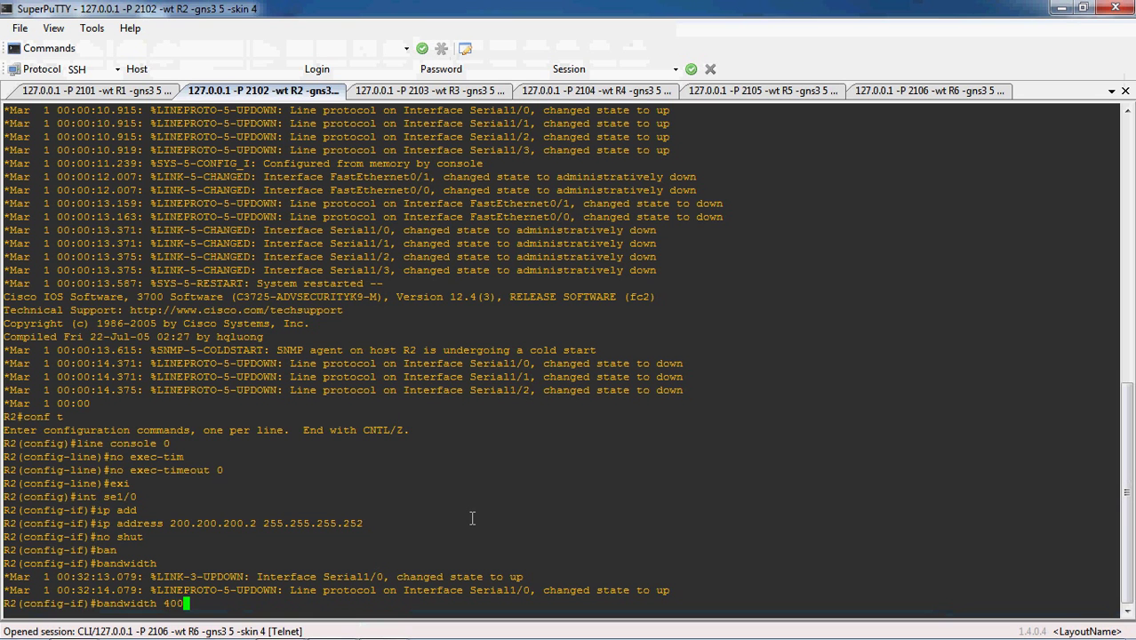
text(00)
key(Return)
- Set the delay of R2's Serial1/0 to 2000 and exit its interface configuration
text(del)
key(Tab)
text(2000)
key(Return)
text(exi)
key(Return)
- Assign 100.100.100.1 with mask 255.255.255.252 to R2's Serial1/1, checking the topology diagram, and enable the interface
text(int se)
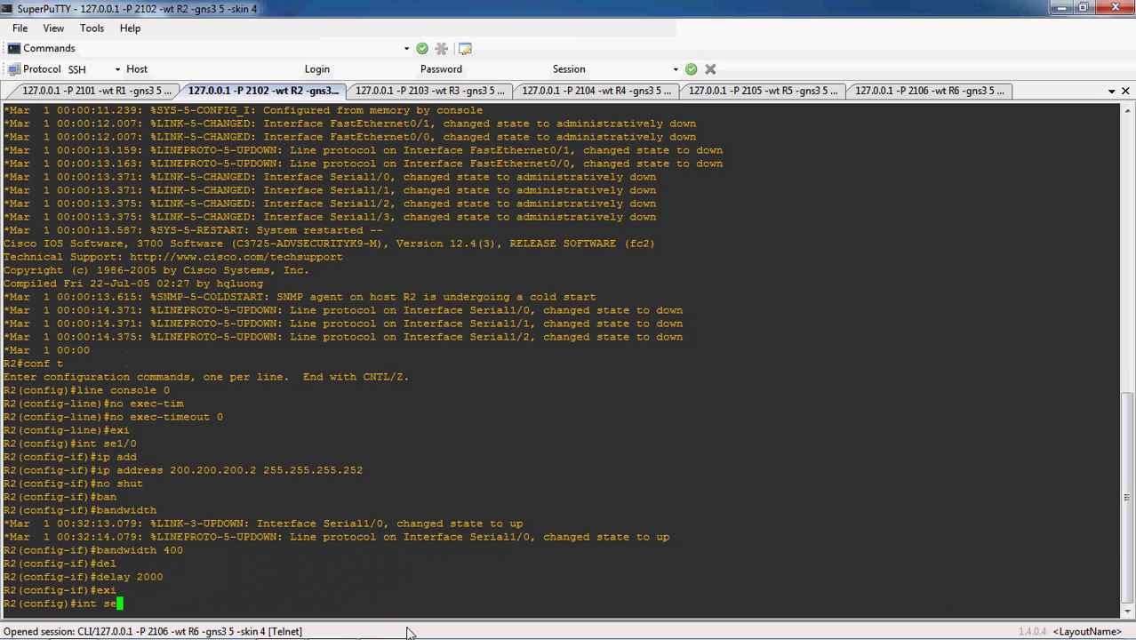
click(332, 626)
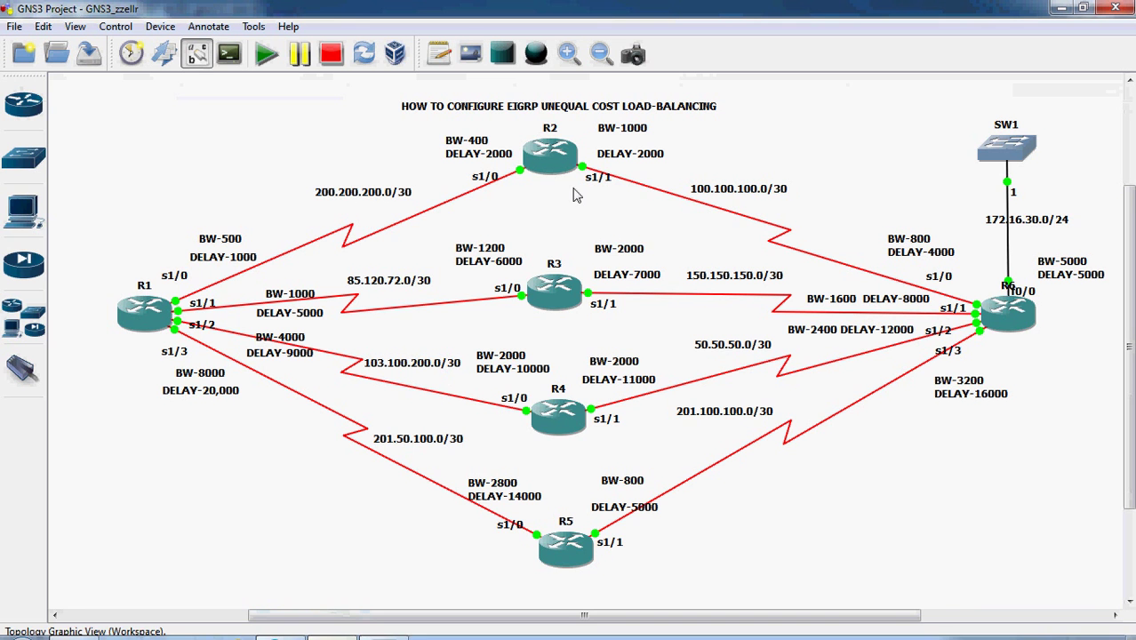
mouse_move(388, 628)
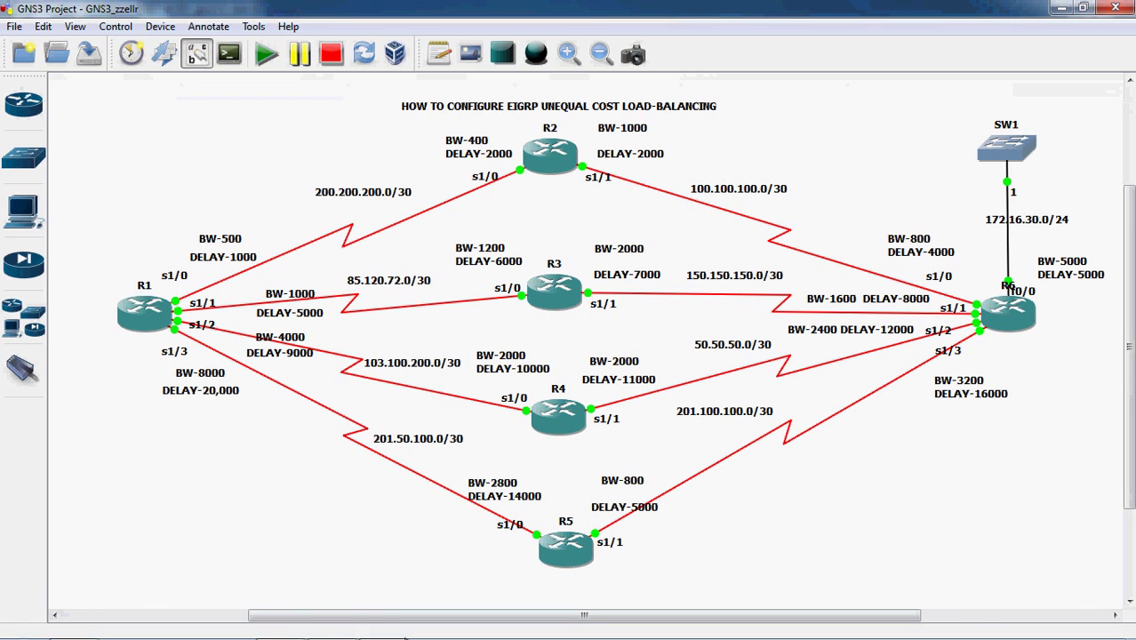
click(384, 628)
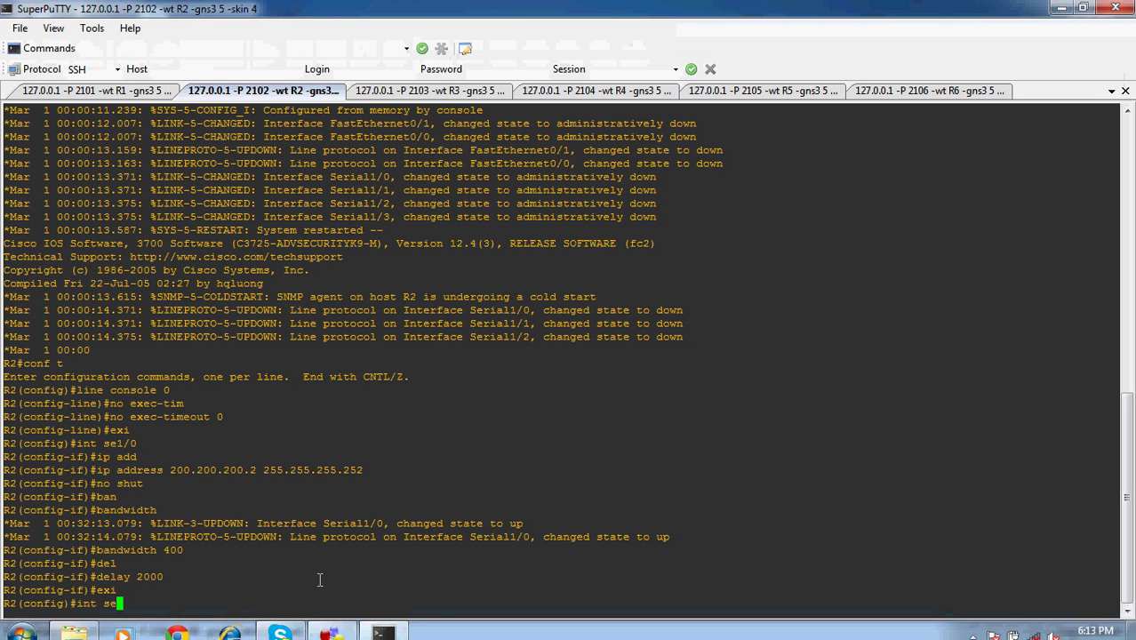
text(1/1)
key(Return)
text(ip add)
key(Tab)
text(100)
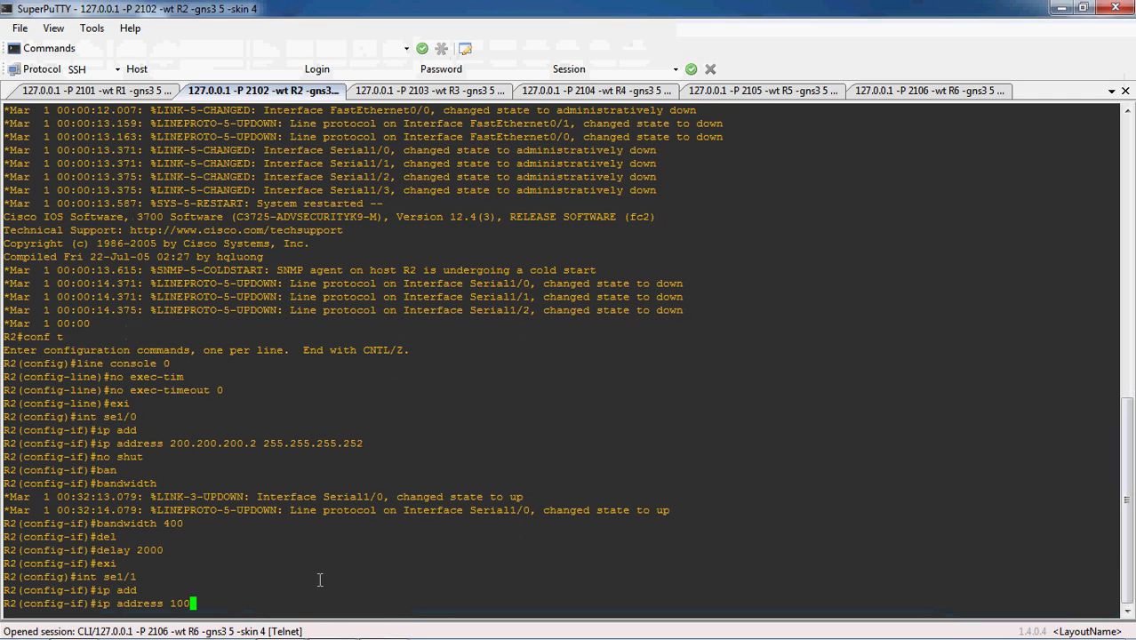
text(.100.100.1 255.255)
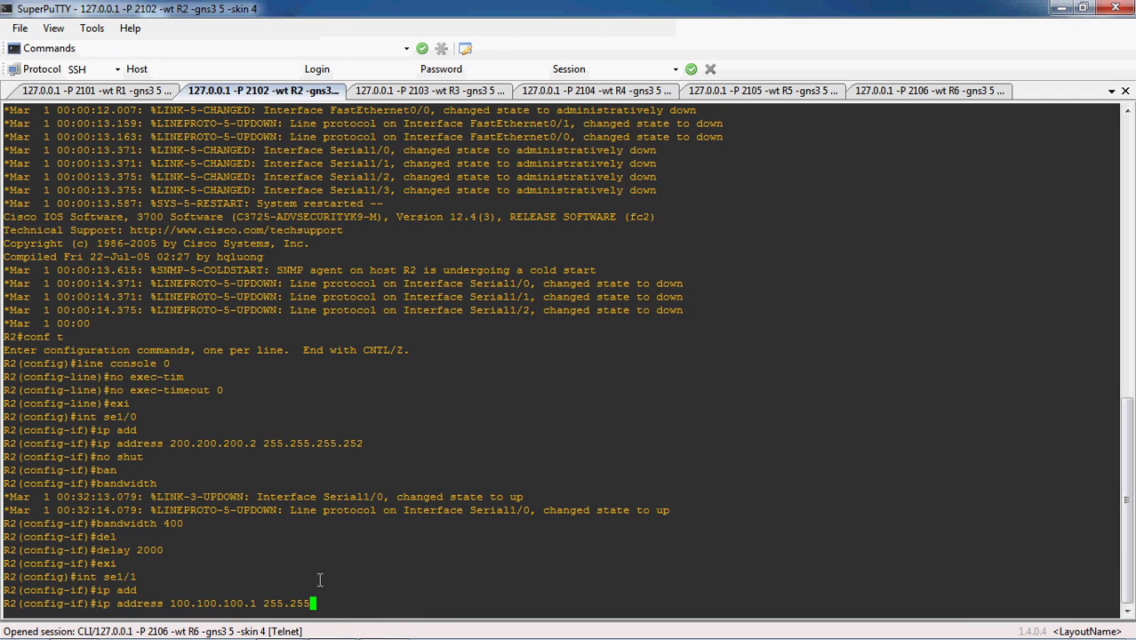
text(.255.252)
key(Return)
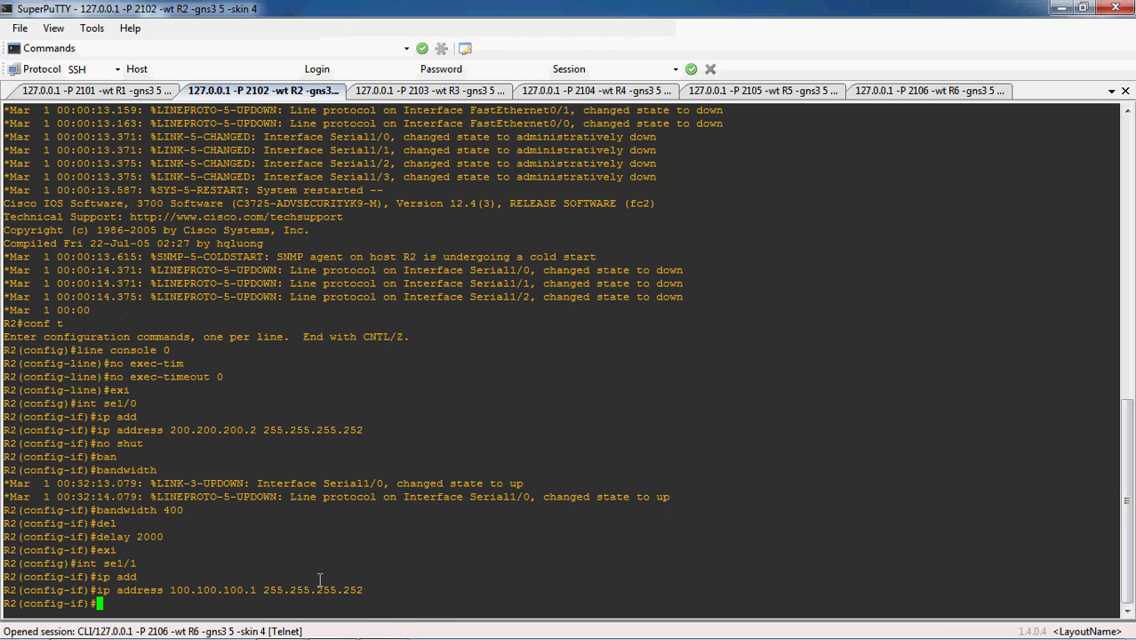
text(no shut)
key(Return)
- Begin the bandwidth command for R2's Serial1/1 and look up the link's value in the GNS3 topology diagram
text(ban)
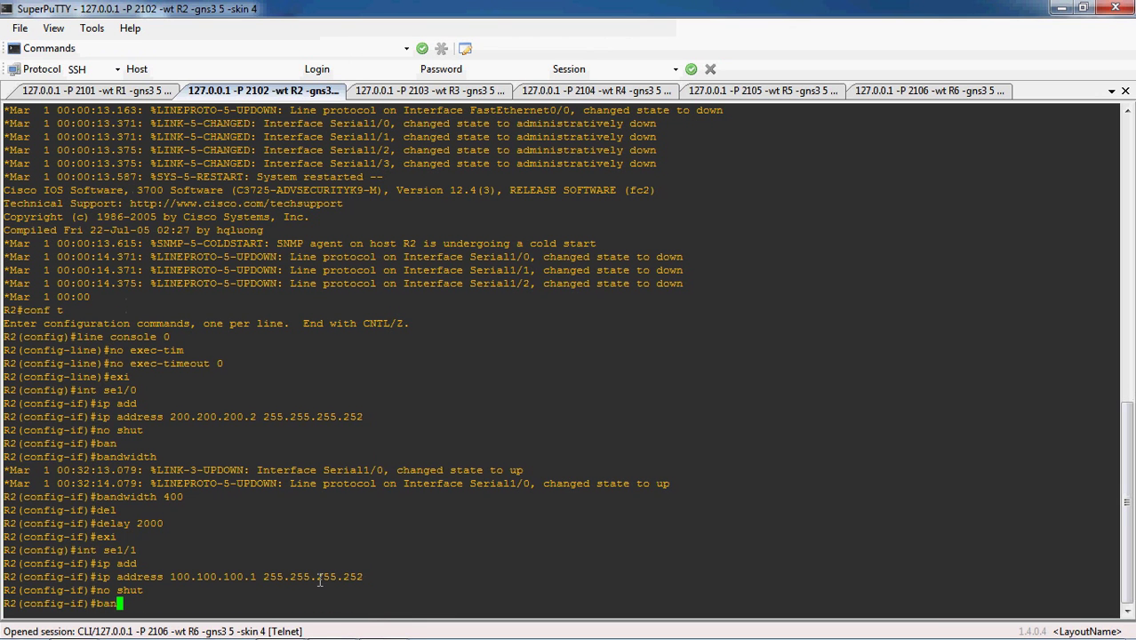
key(Tab)
click(331, 629)
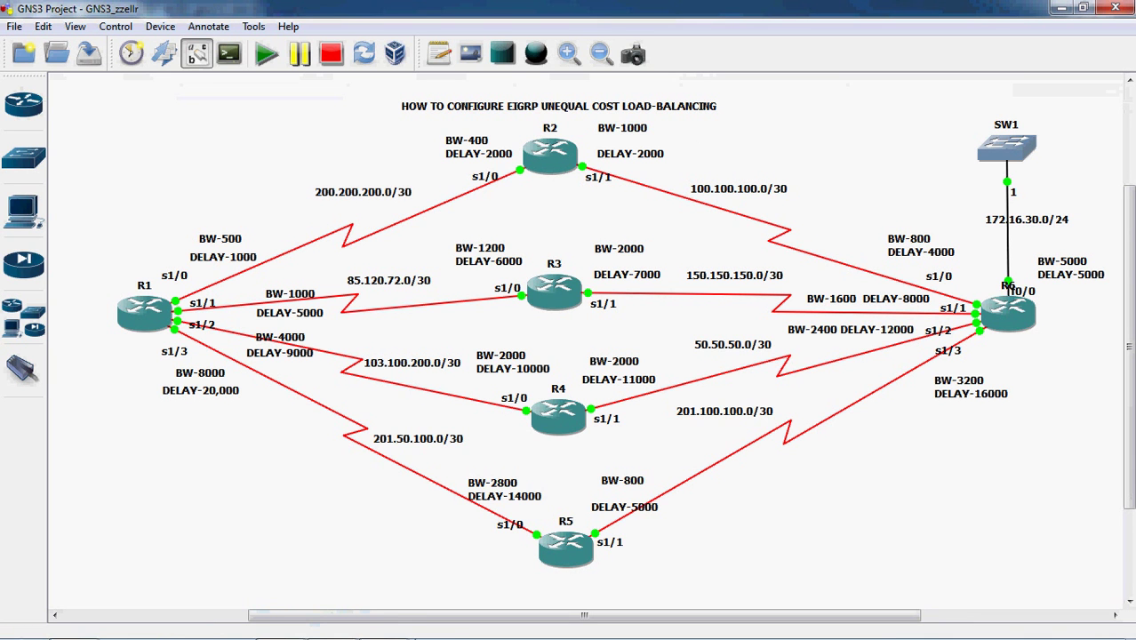
mouse_move(383, 626)
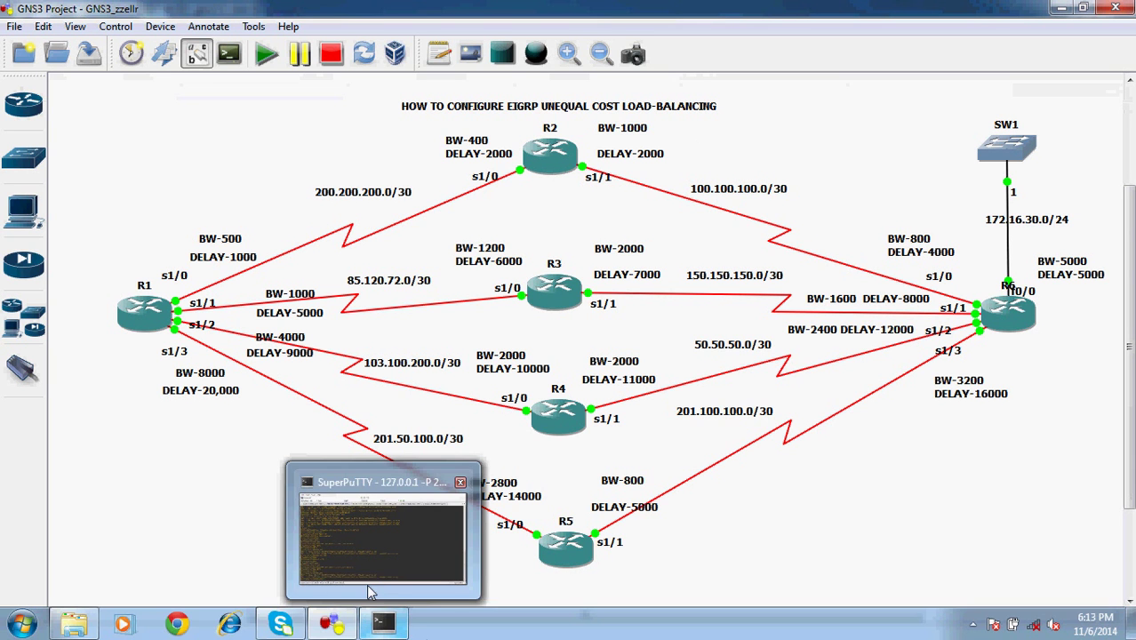